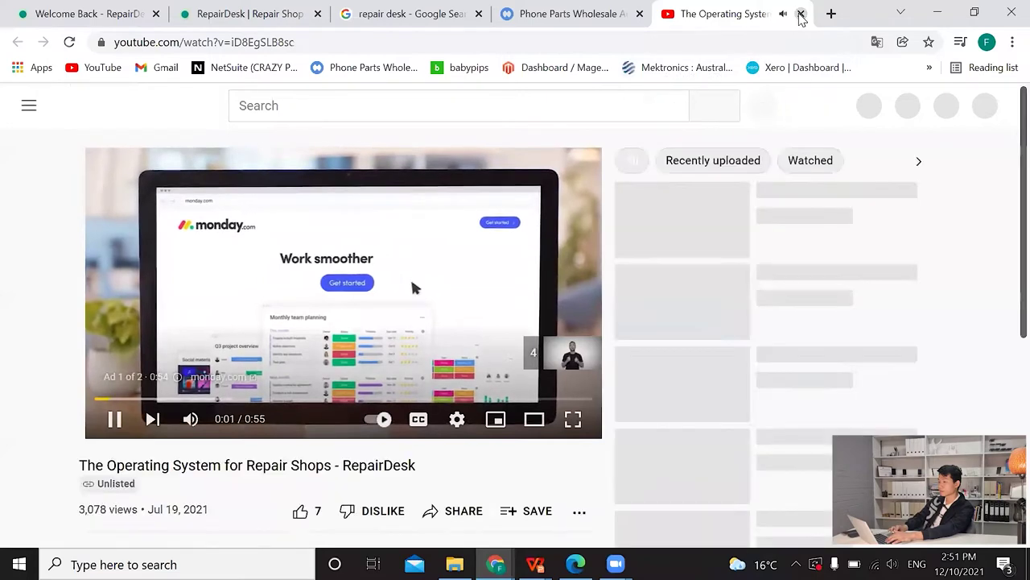
# Close the YouTube tab and open repairdesk.co from the Google search results.
pyautogui.click(801, 13)
pyautogui.click(333, 13)
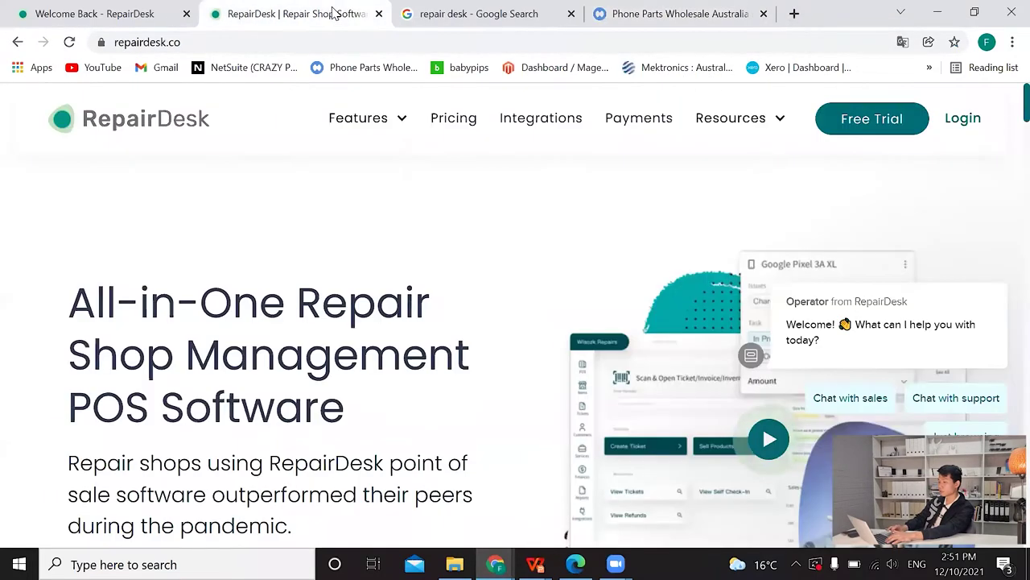
pyautogui.click(466, 15)
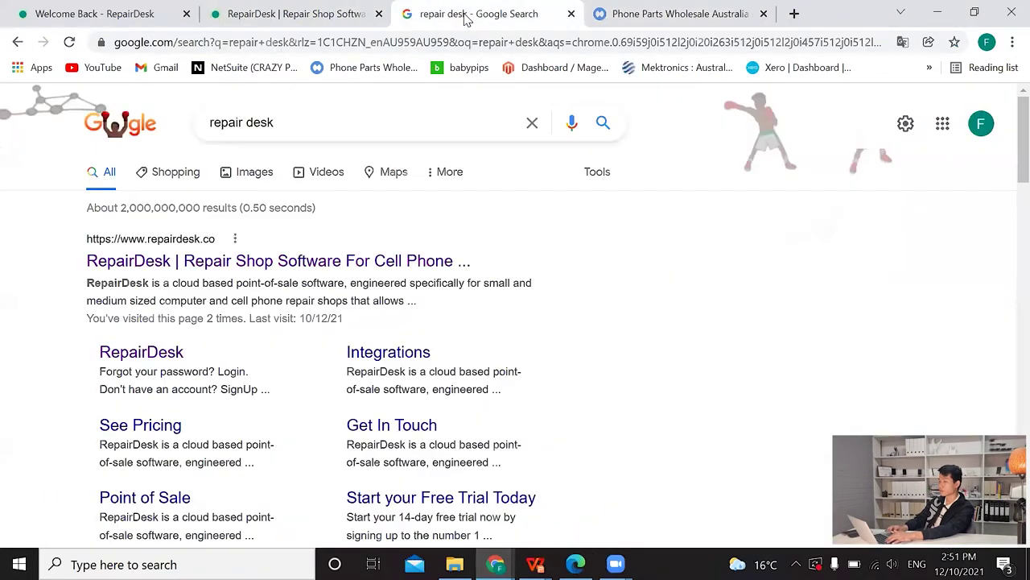
pyautogui.click(256, 262)
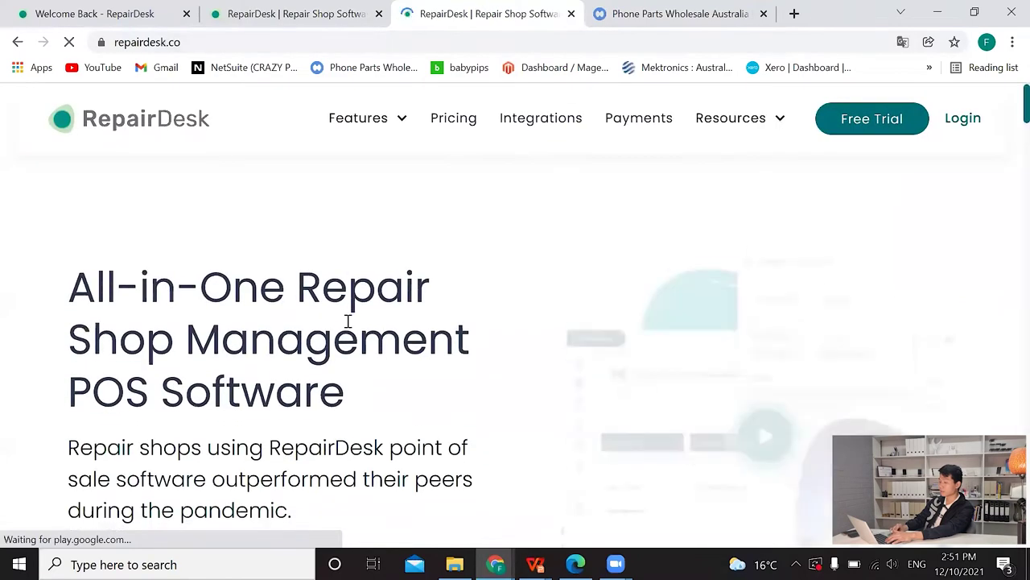
# Scroll down the RepairDesk homepage to its list of shop features.
pyautogui.scroll(-3, 348, 322)
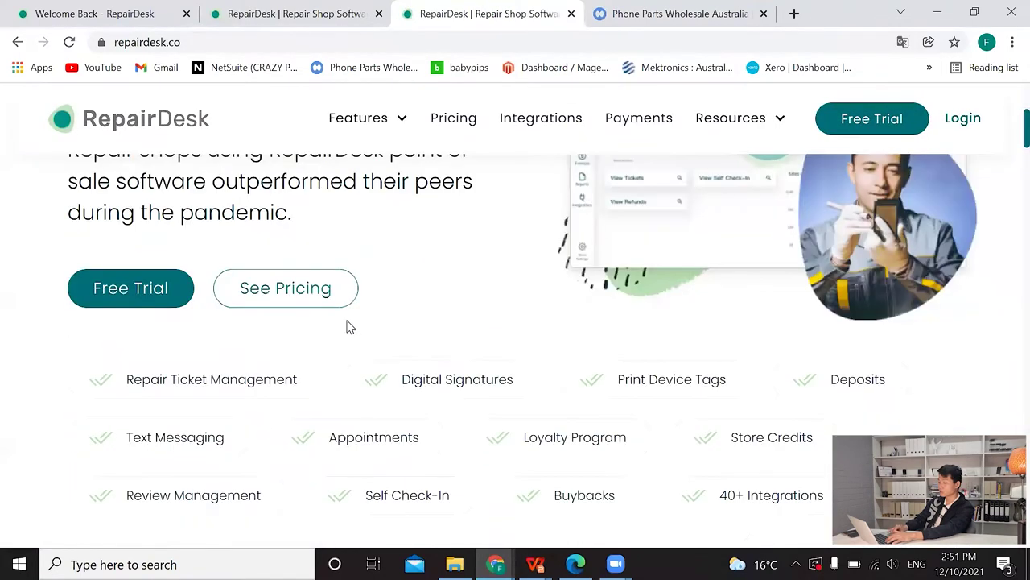
pyautogui.scroll(-2, 348, 326)
pyautogui.scroll(-2, 348, 326)
pyautogui.scroll(-3, 348, 326)
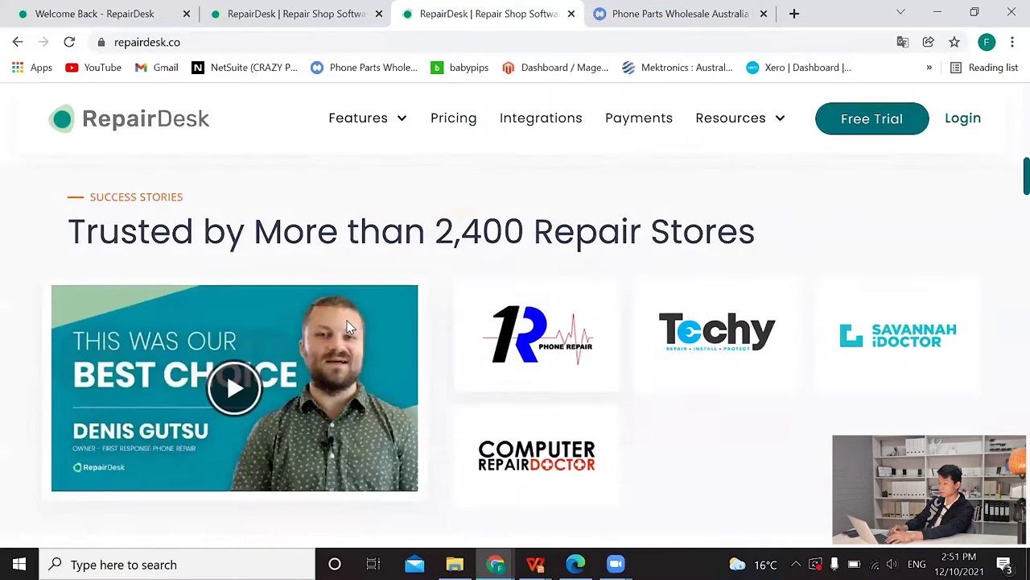
pyautogui.scroll(6, 348, 326)
pyautogui.scroll(6, 347, 326)
pyautogui.scroll(-3, 348, 326)
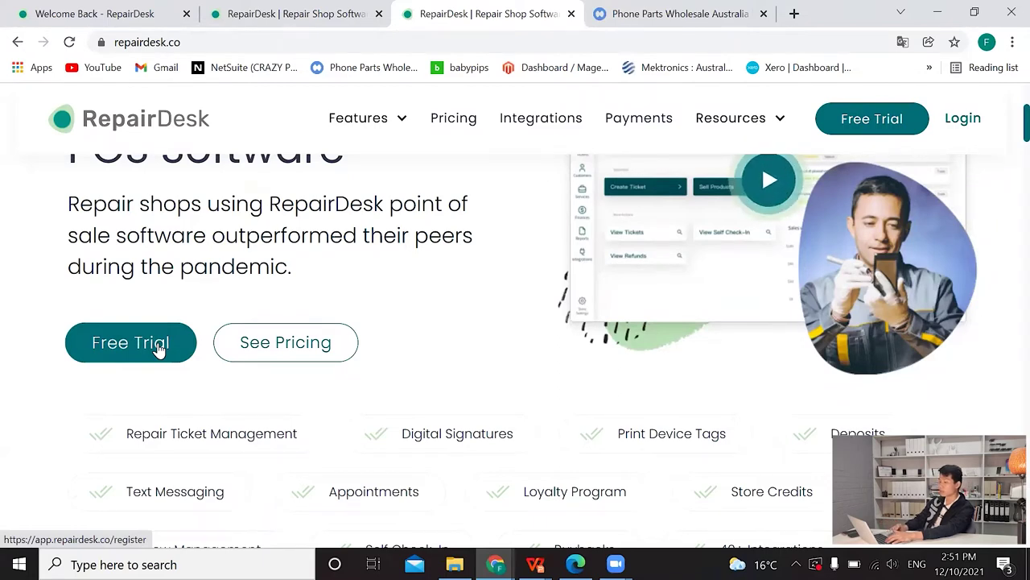
# Open the RepairDesk pricing page and review the plan price cards.
pyautogui.click(259, 346)
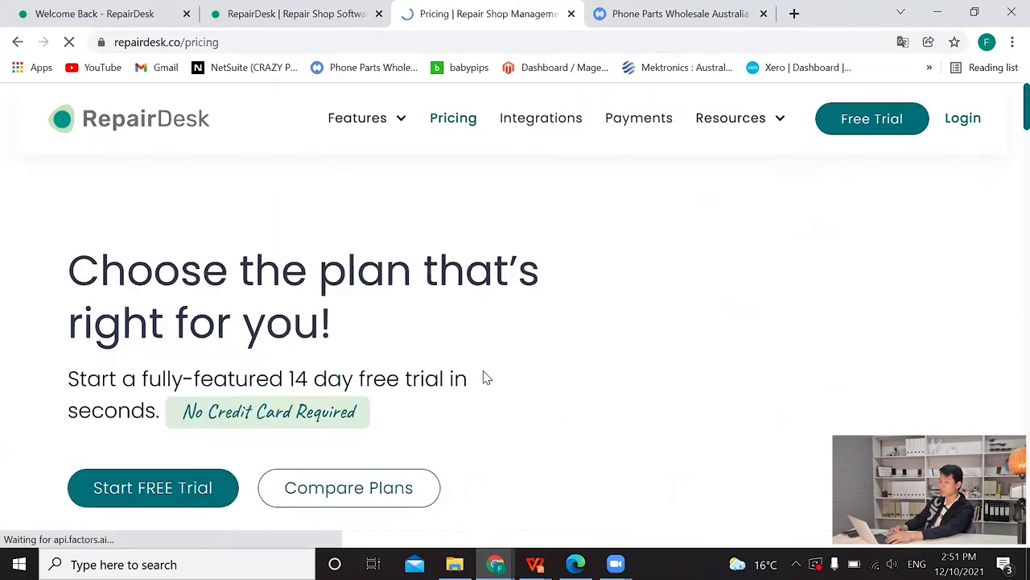
pyautogui.scroll(-4, 484, 375)
pyautogui.scroll(-3, 484, 375)
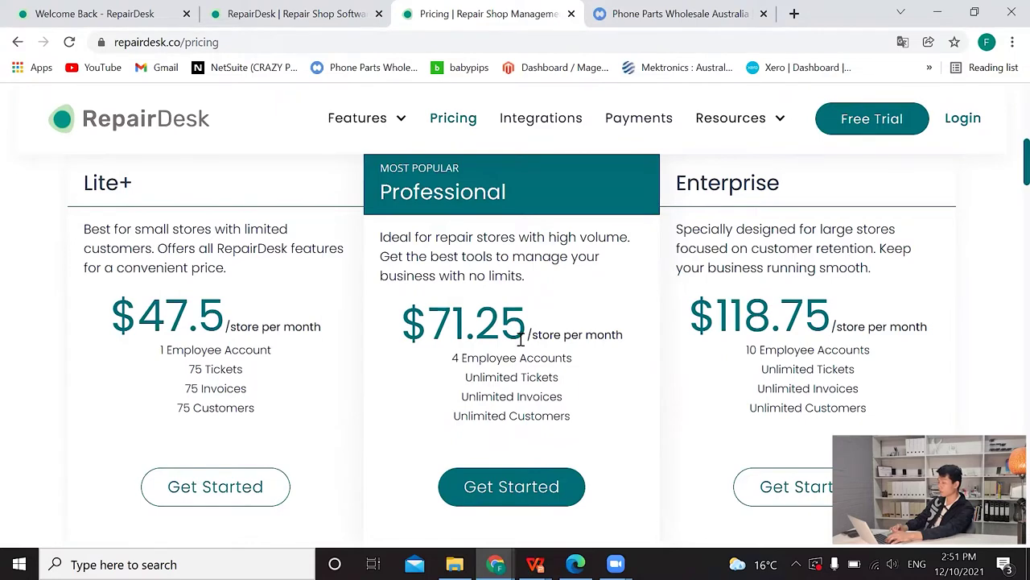
pyautogui.scroll(-2, 520, 338)
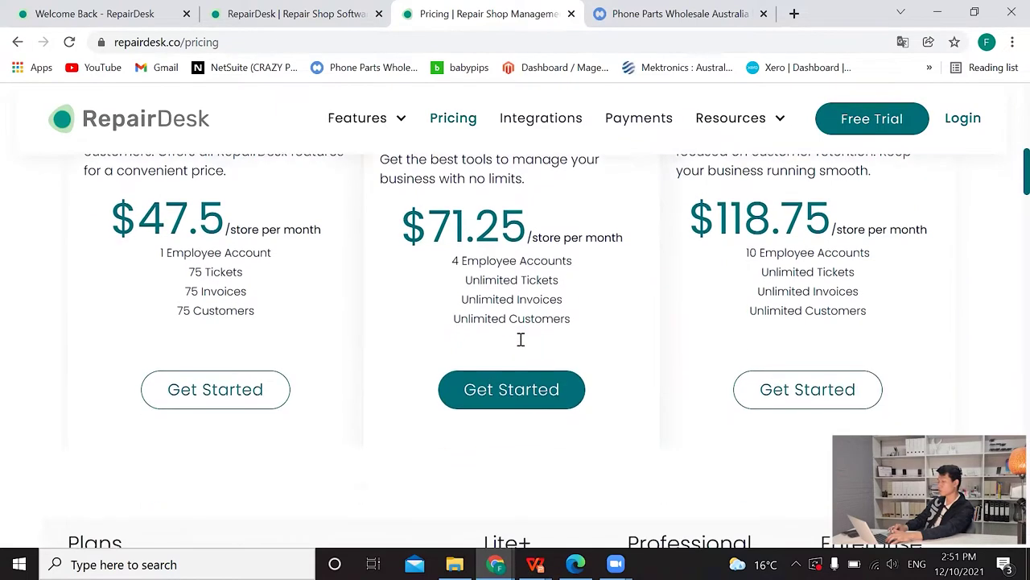
pyautogui.scroll(1, 520, 338)
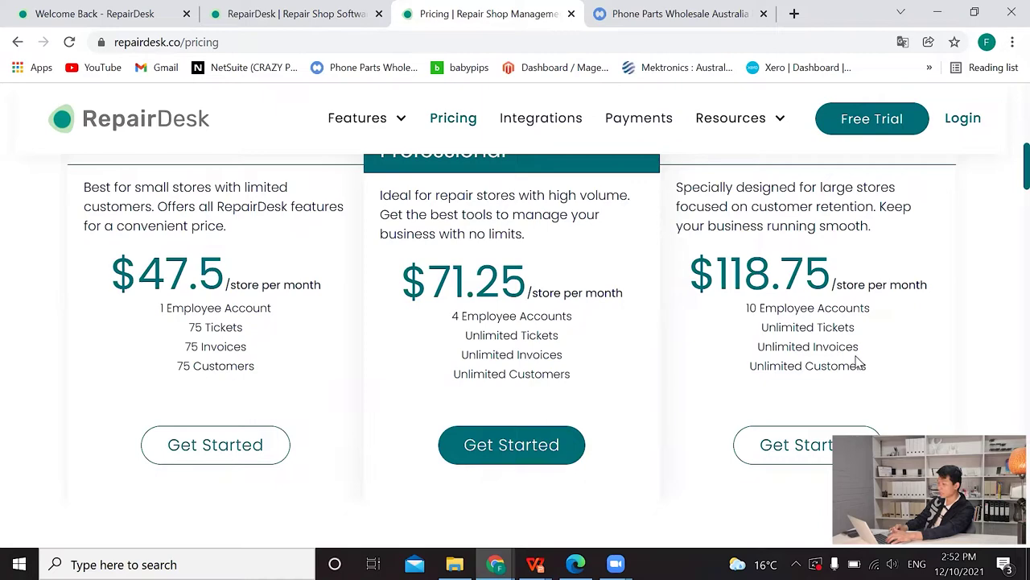
pyautogui.scroll(1, 860, 363)
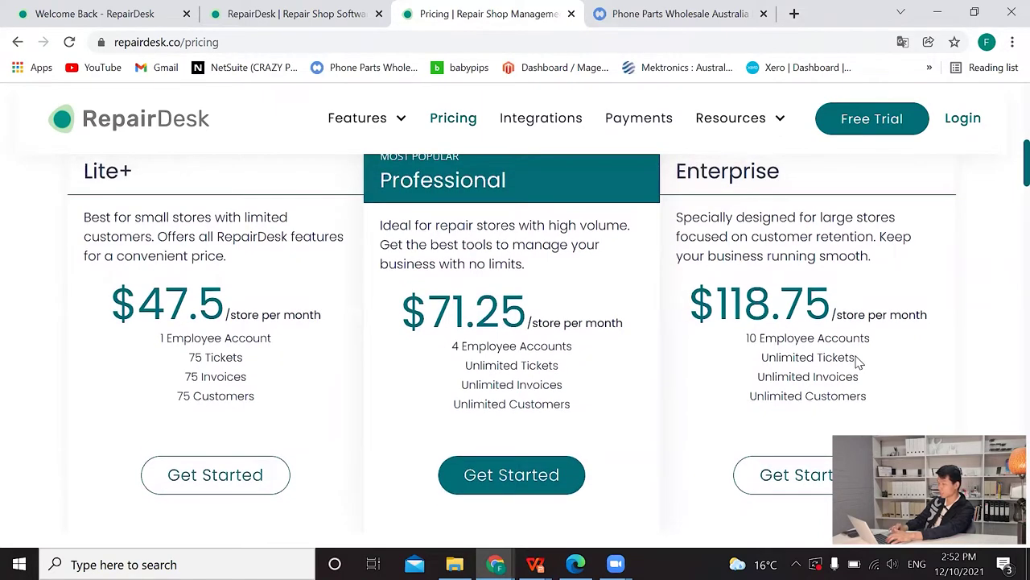
# Scroll through the plan feature comparison table.
pyautogui.scroll(-2, 857, 362)
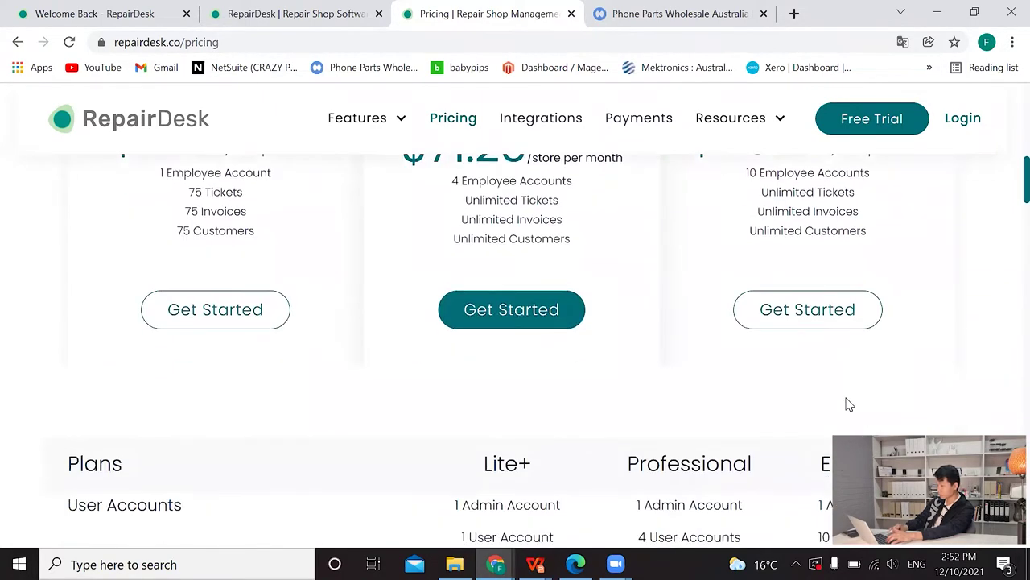
pyautogui.scroll(-3, 847, 405)
pyautogui.scroll(-2, 847, 404)
pyautogui.scroll(-2, 847, 405)
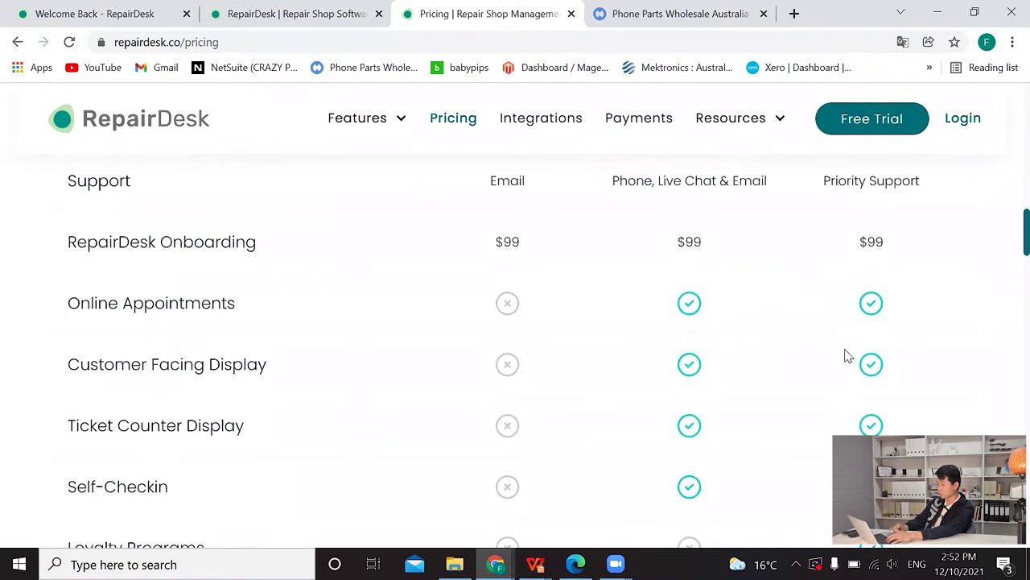
pyautogui.scroll(-1, 845, 372)
pyautogui.scroll(-3, 846, 372)
pyautogui.scroll(1, 845, 371)
pyautogui.scroll(5, 845, 371)
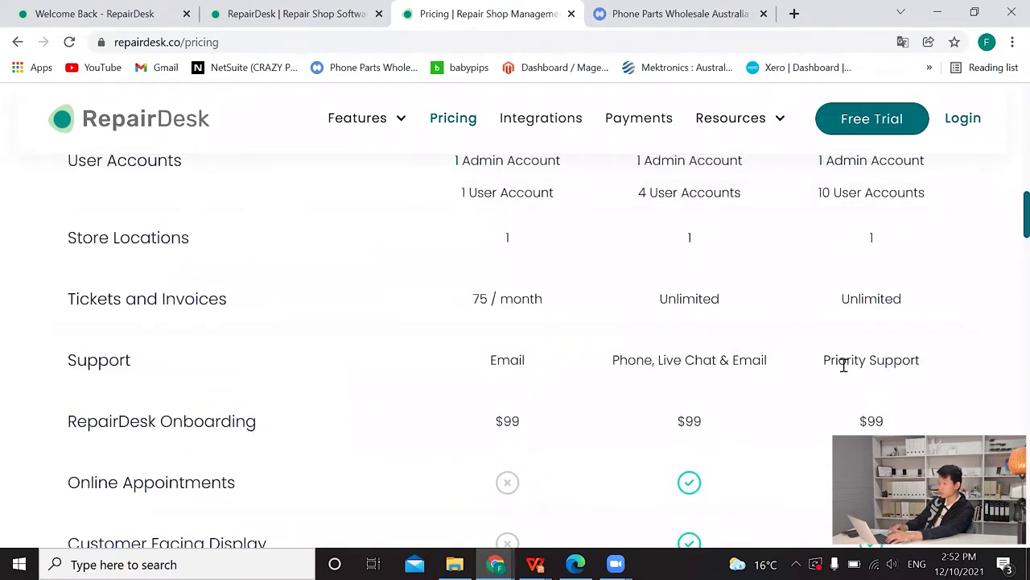
# Scroll down through the pricing FAQs to the bottom of the page.
pyautogui.scroll(-2, 843, 364)
pyautogui.scroll(-1, 829, 387)
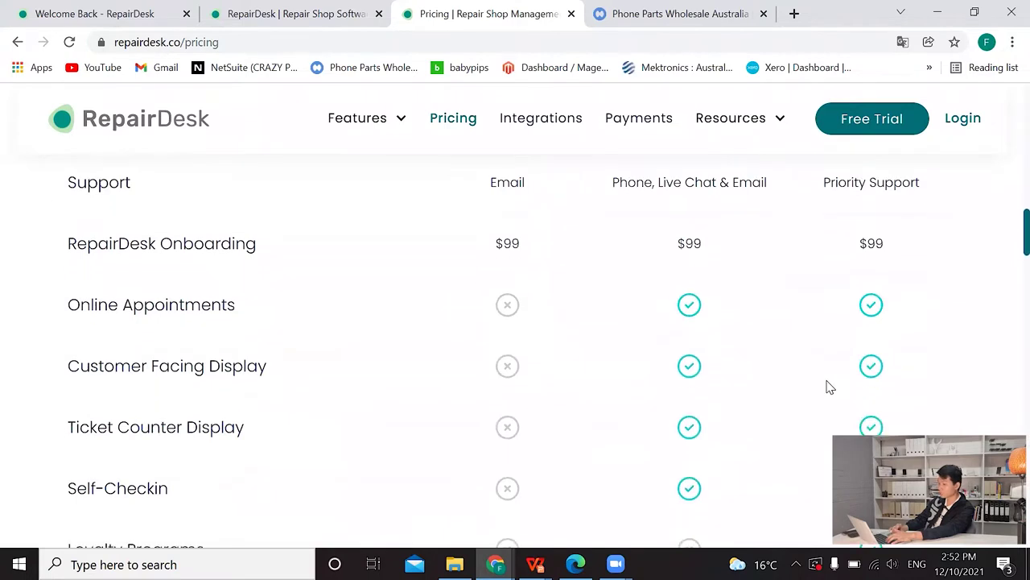
pyautogui.scroll(-1, 829, 386)
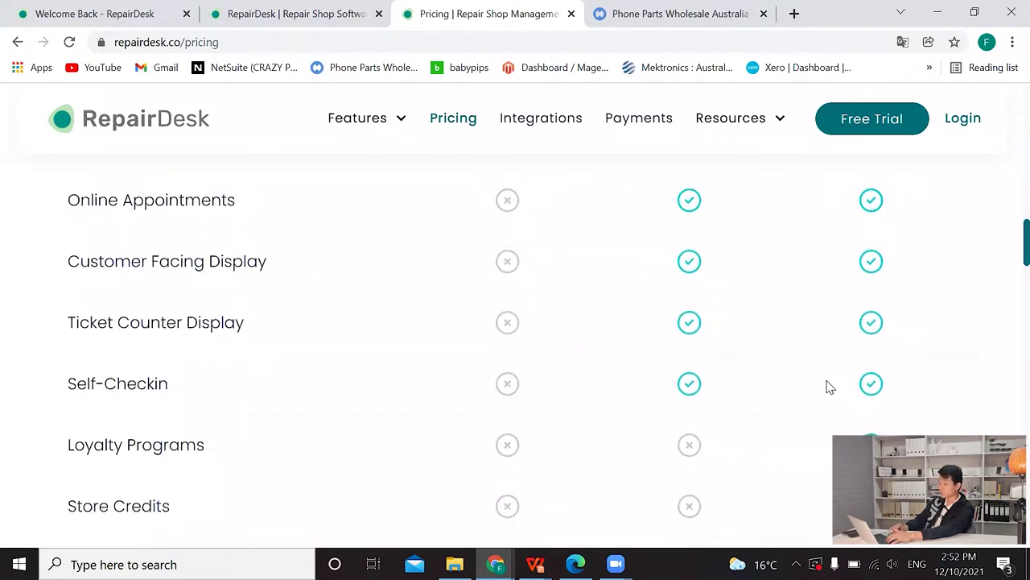
pyautogui.scroll(-1, 829, 386)
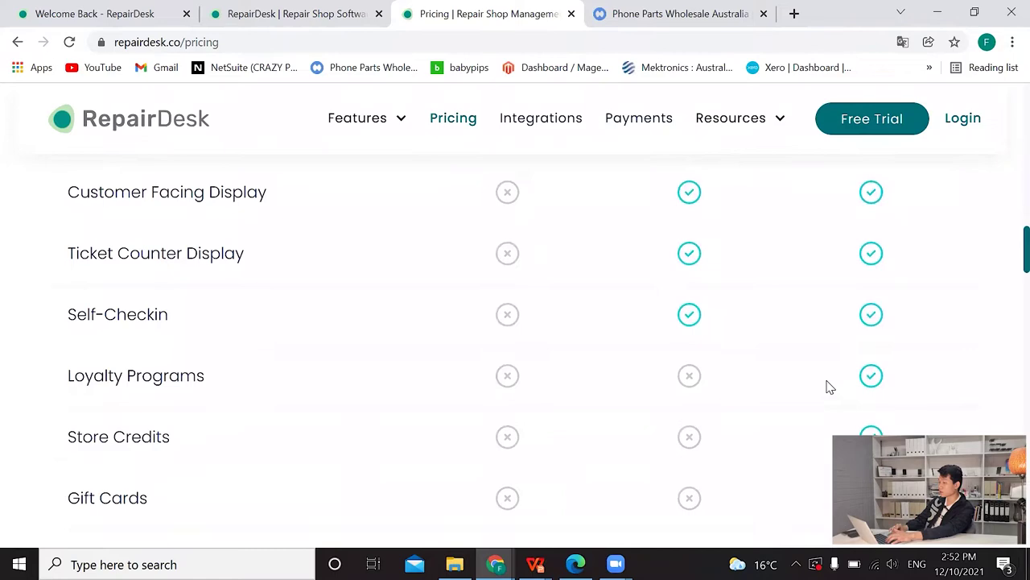
pyautogui.scroll(-1, 829, 386)
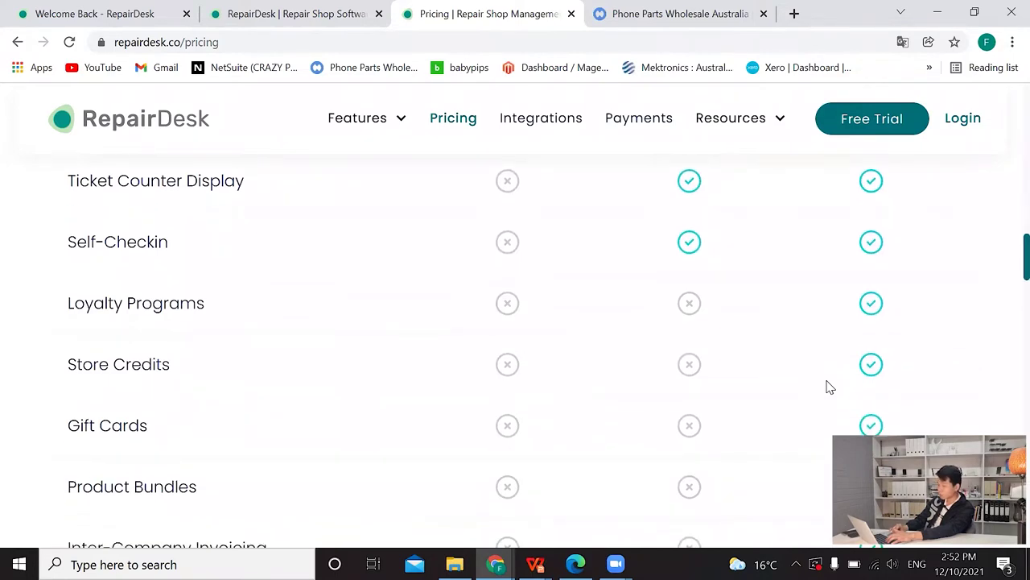
pyautogui.scroll(-1, 829, 387)
pyautogui.scroll(-1, 829, 386)
pyautogui.scroll(-2, 829, 386)
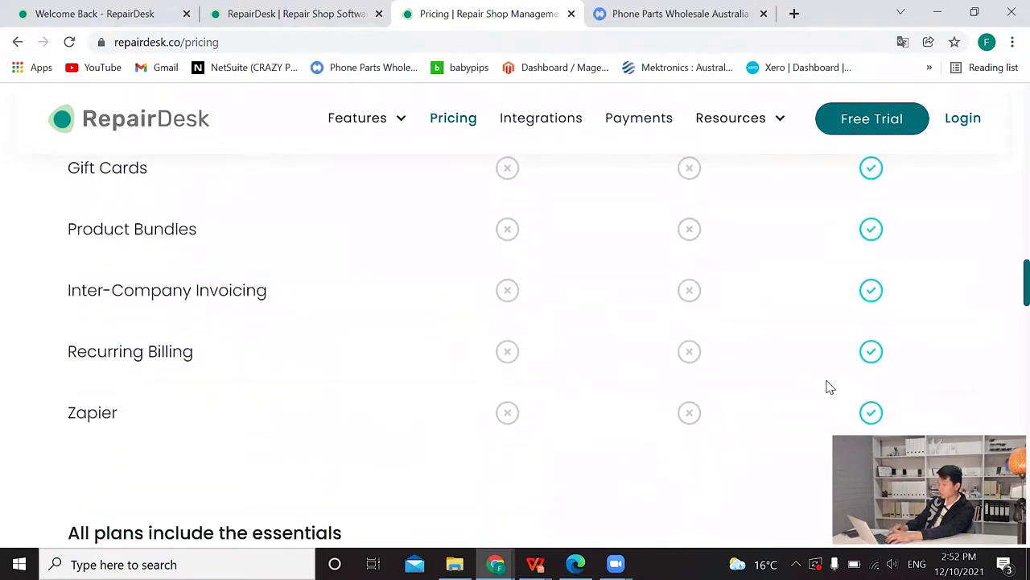
pyautogui.scroll(-2, 829, 386)
pyautogui.scroll(-2, 829, 386)
pyautogui.scroll(-2, 829, 386)
pyautogui.scroll(-2, 829, 387)
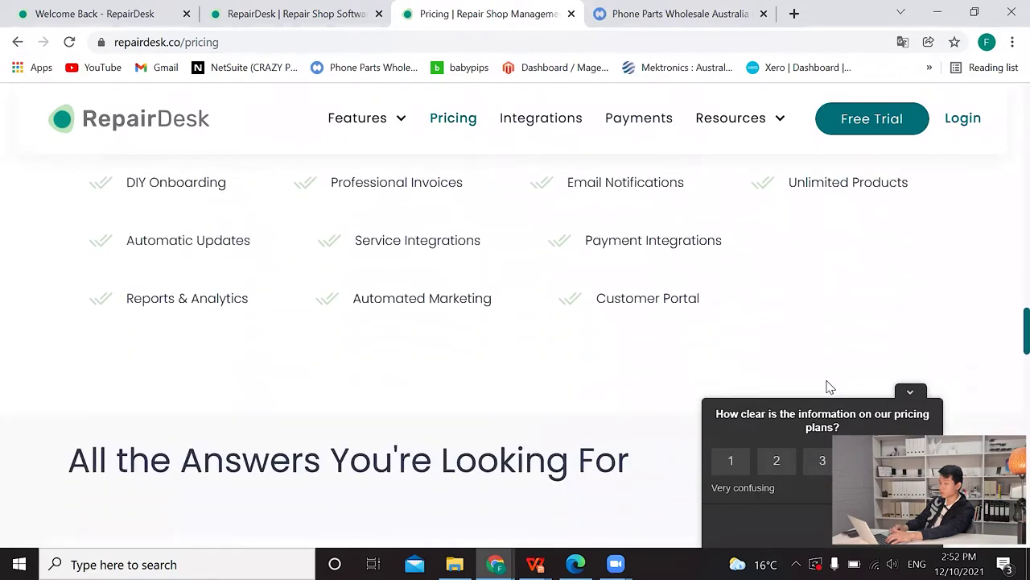
pyautogui.scroll(-2, 829, 387)
pyautogui.scroll(-2, 829, 387)
pyautogui.scroll(-1, 829, 386)
pyautogui.scroll(-2, 828, 388)
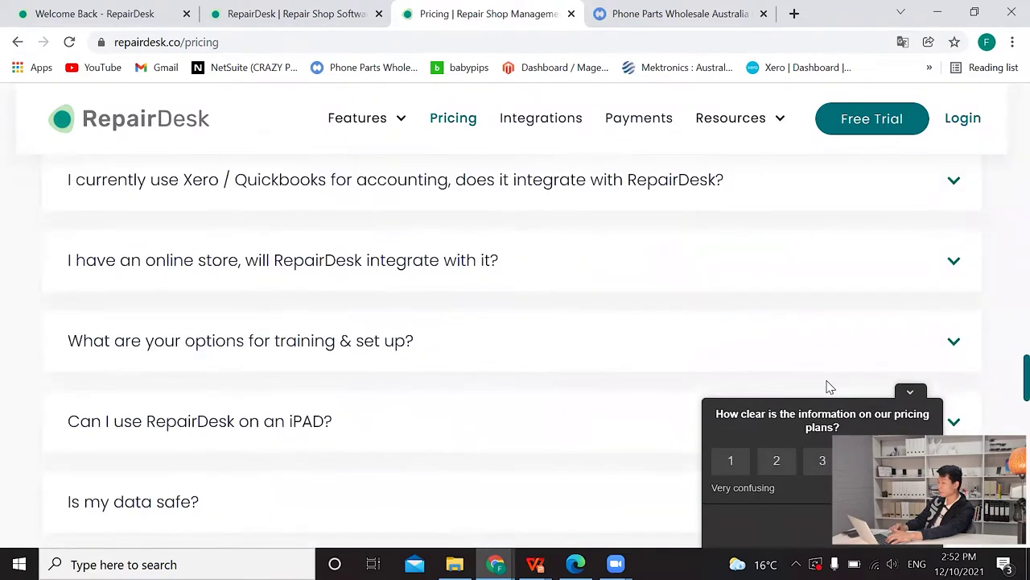
pyautogui.scroll(-3, 828, 388)
pyautogui.scroll(3, 767, 278)
pyautogui.scroll(5, 767, 278)
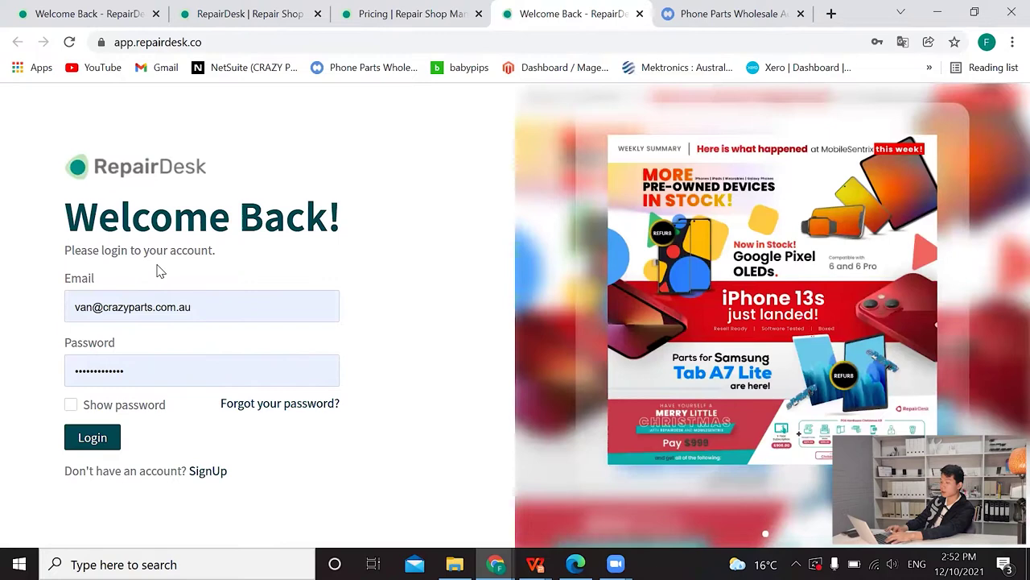
# Log in with the pre-filled account email and password and wait for the POS dashboard.
pyautogui.click(156, 306)
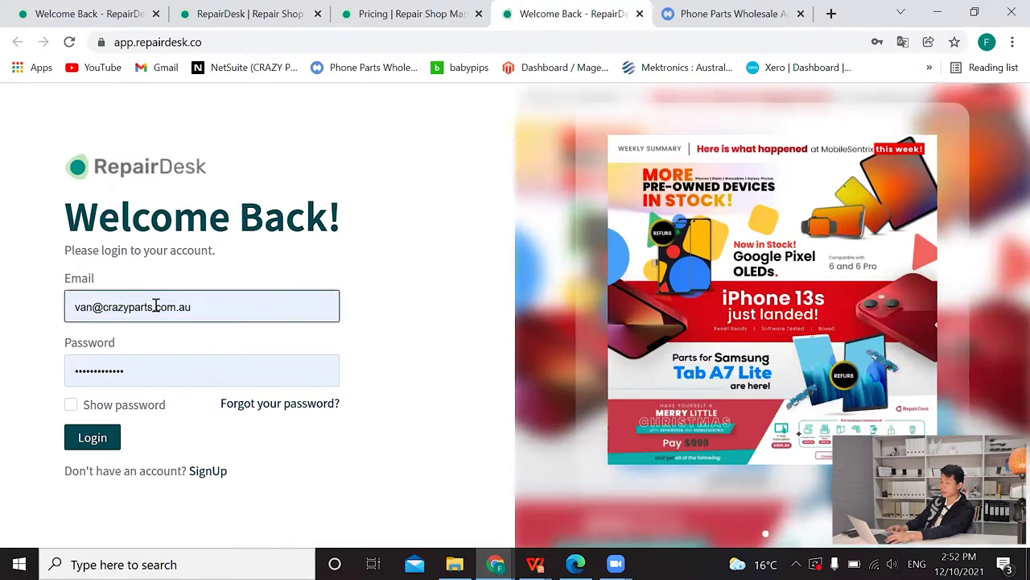
pyautogui.click(108, 437)
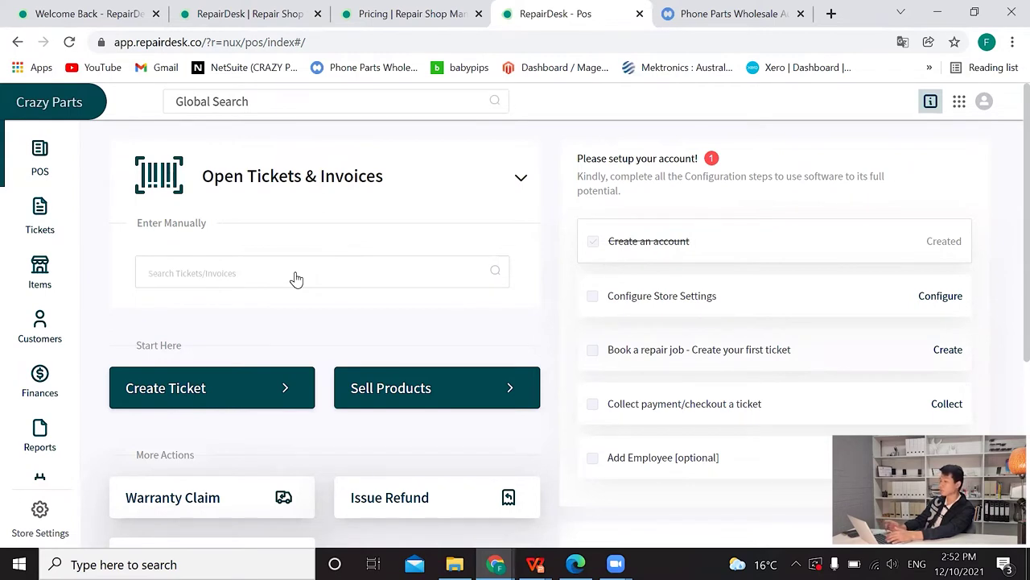
pyautogui.scroll(-1, 295, 279)
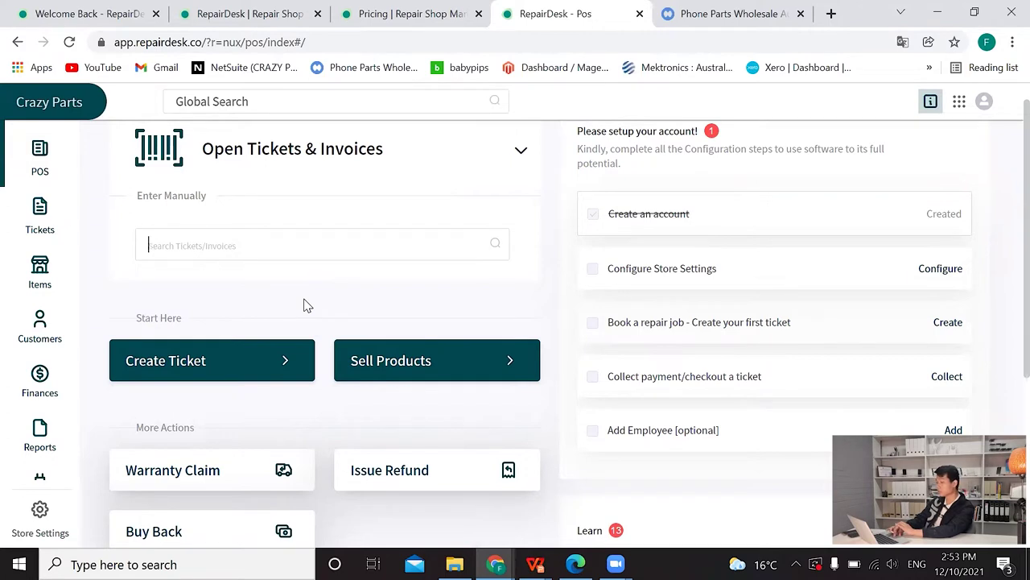
# Add Sample Product 1 to the walk-in cart ($94.50), then preview and dismiss the payment methods.
pyautogui.click(376, 362)
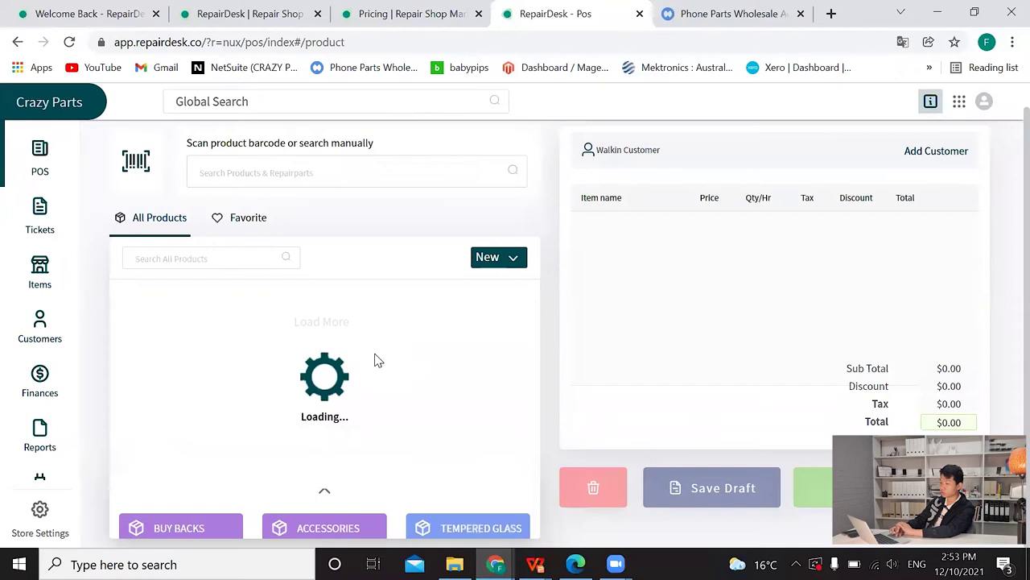
pyautogui.scroll(-1, 306, 346)
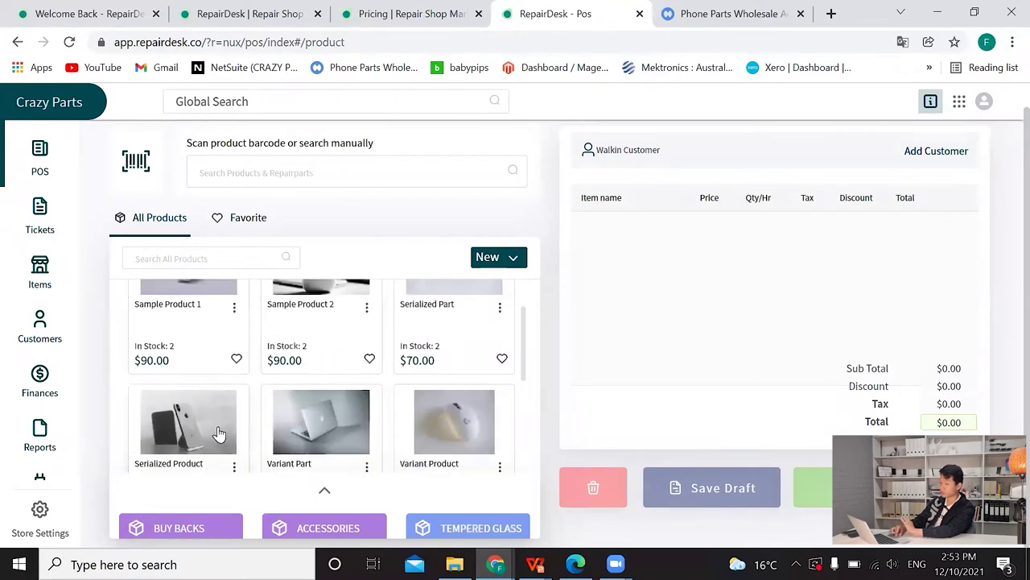
pyautogui.click(184, 346)
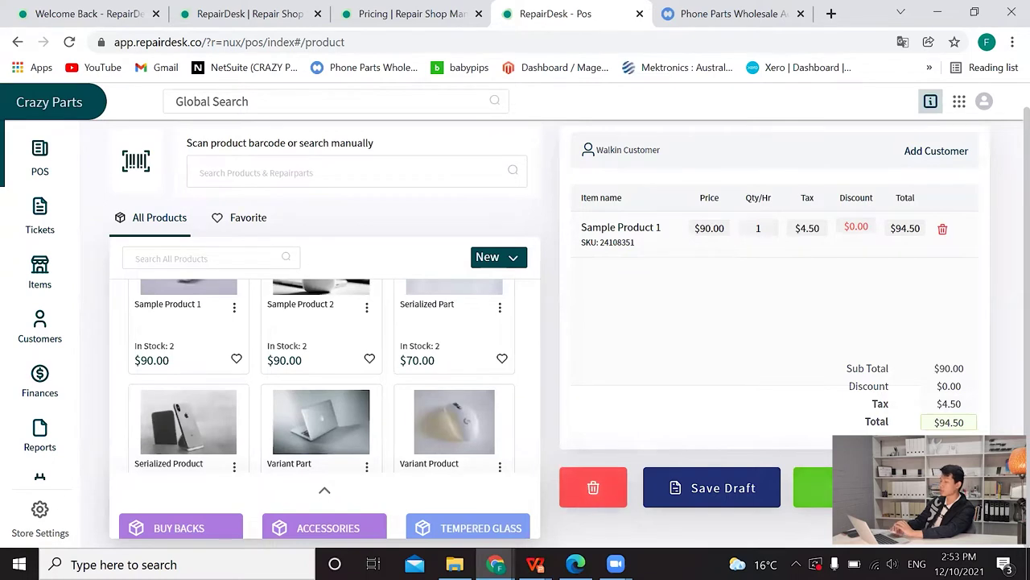
pyautogui.click(826, 489)
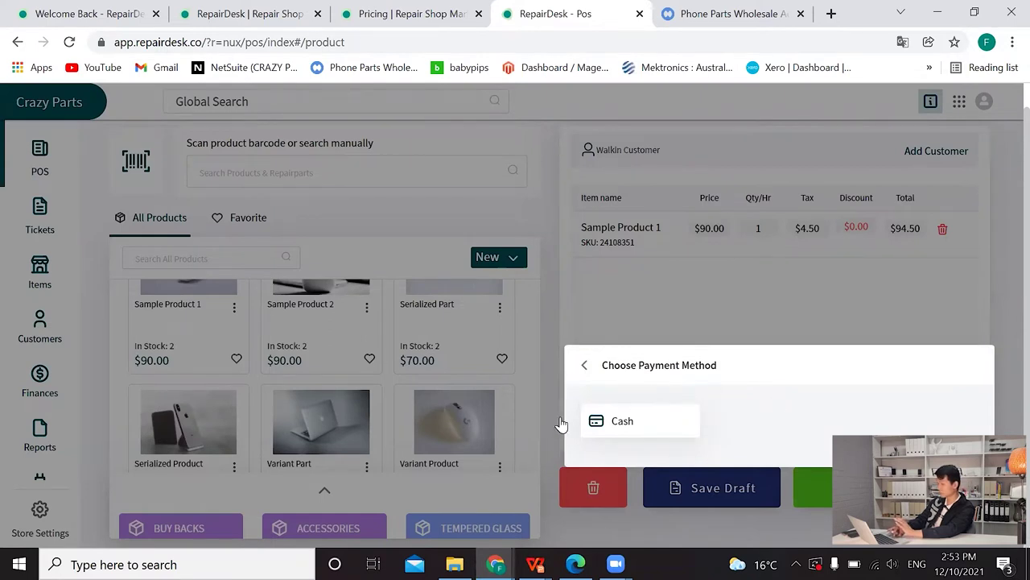
pyautogui.click(583, 364)
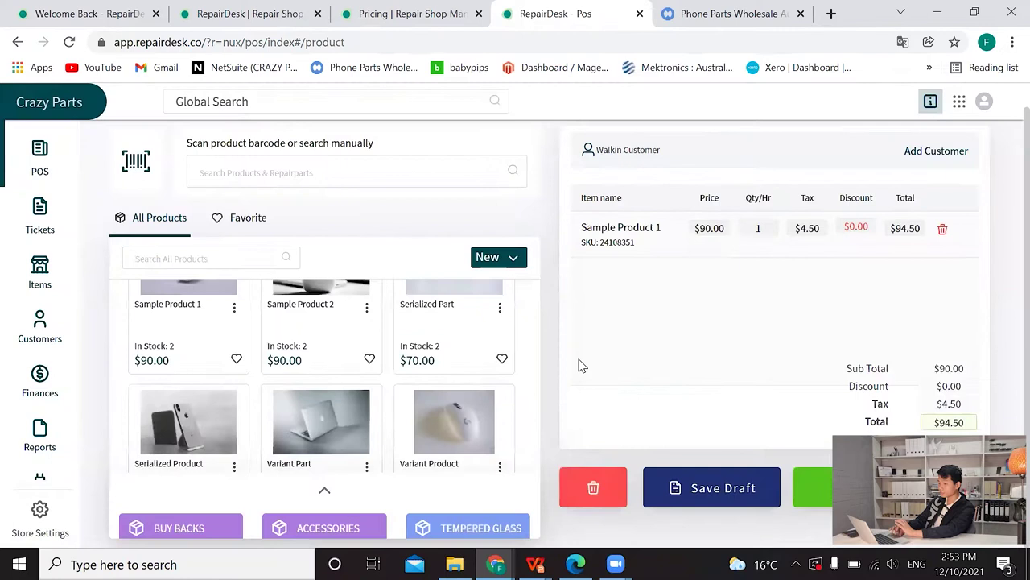
pyautogui.scroll(1, 241, 337)
pyautogui.scroll(1, 241, 336)
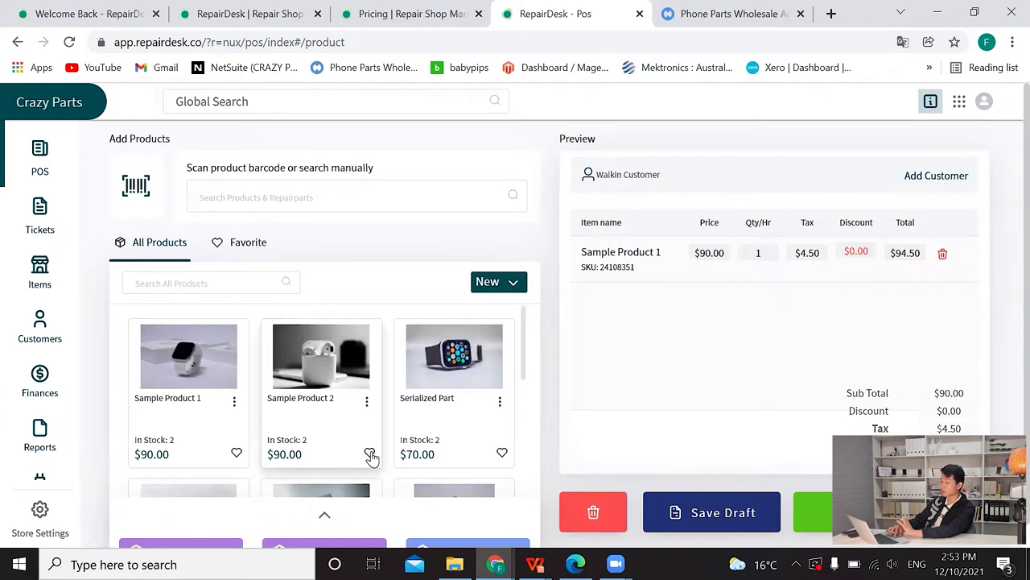
# Heart Sample Product 2, confirm it under Favorite, then return to All Products.
pyautogui.click(370, 454)
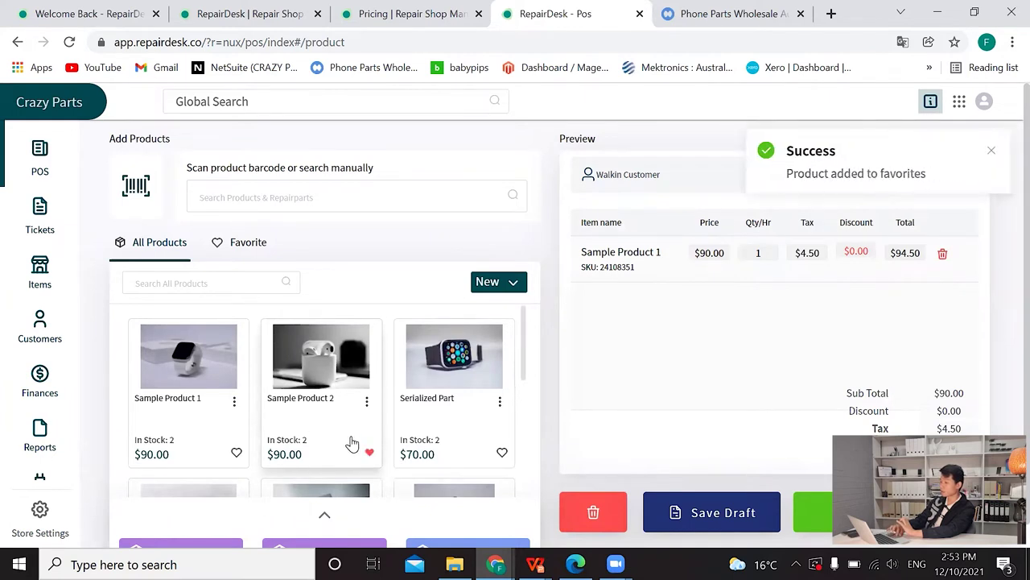
pyautogui.click(249, 244)
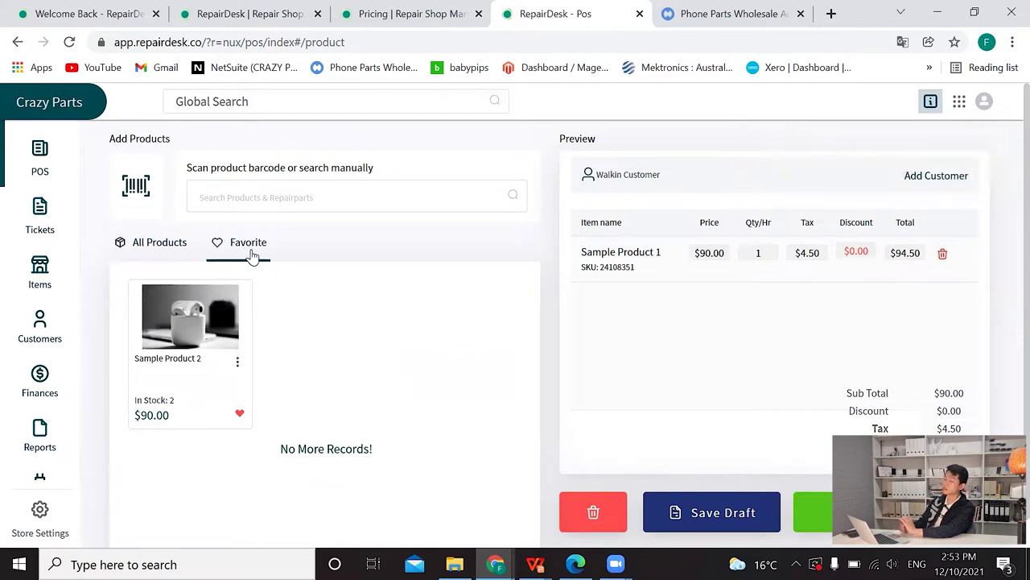
pyautogui.scroll(-1, 261, 343)
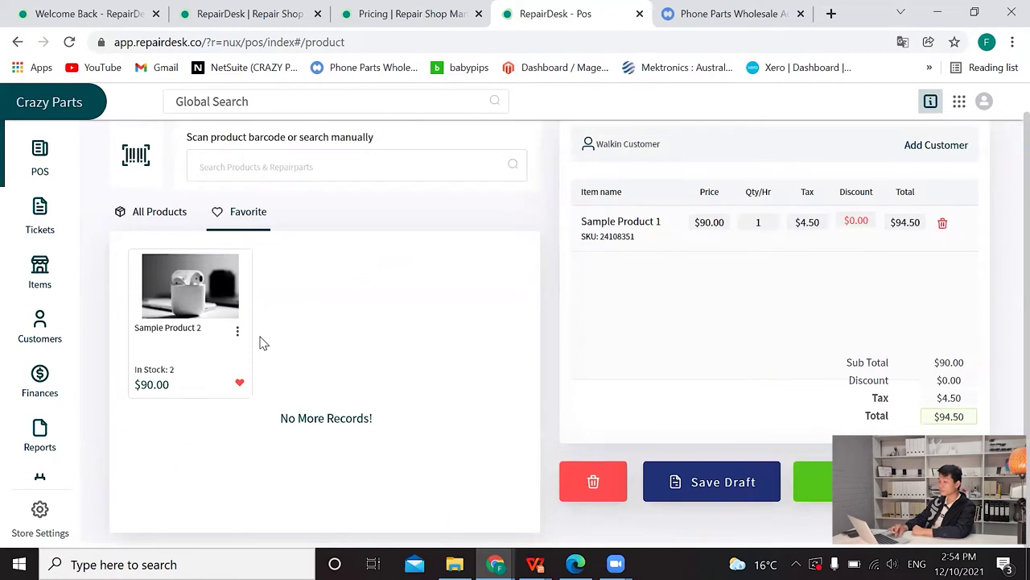
pyautogui.click(147, 211)
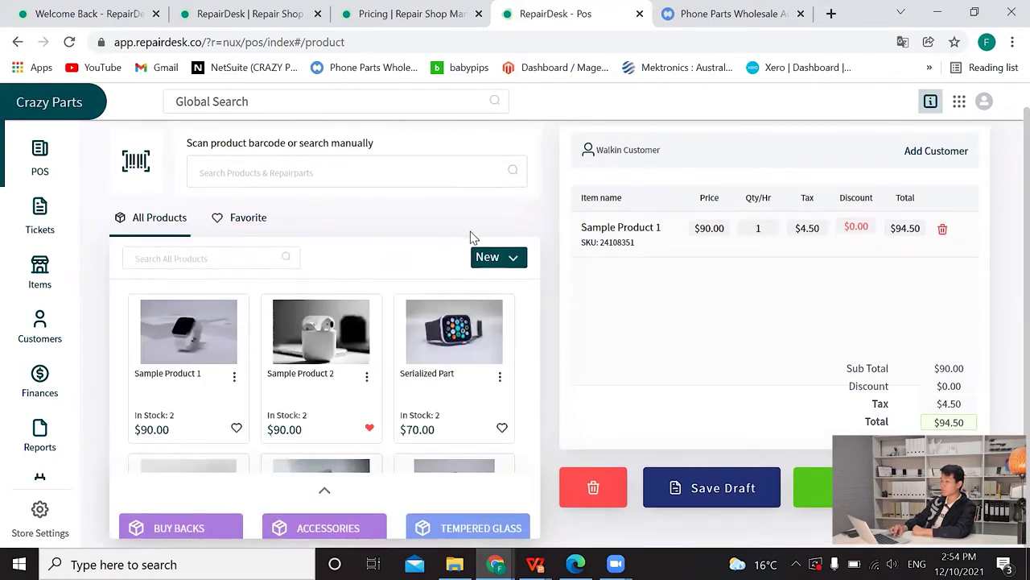
pyautogui.click(486, 262)
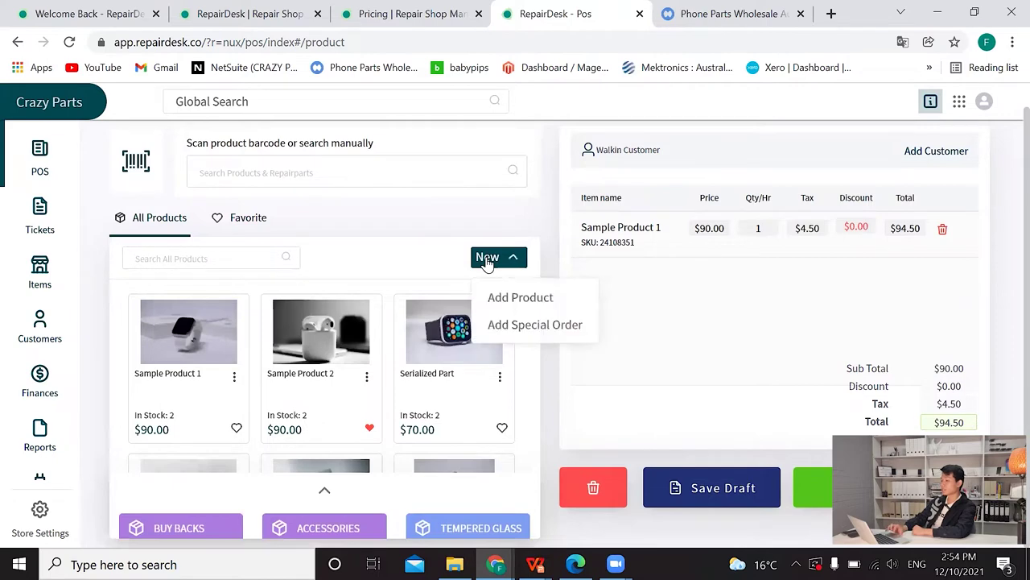
pyautogui.click(532, 299)
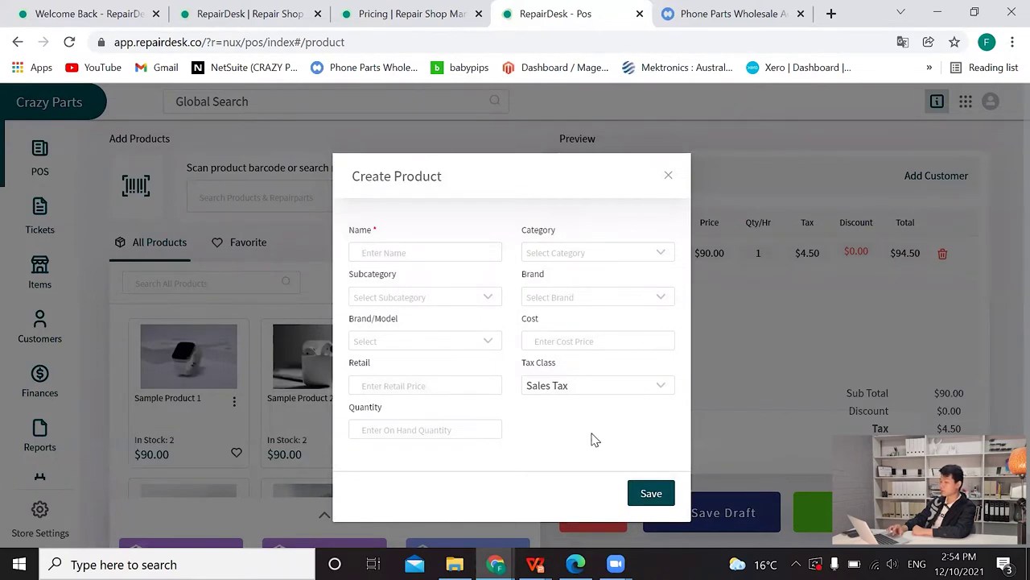
pyautogui.click(668, 177)
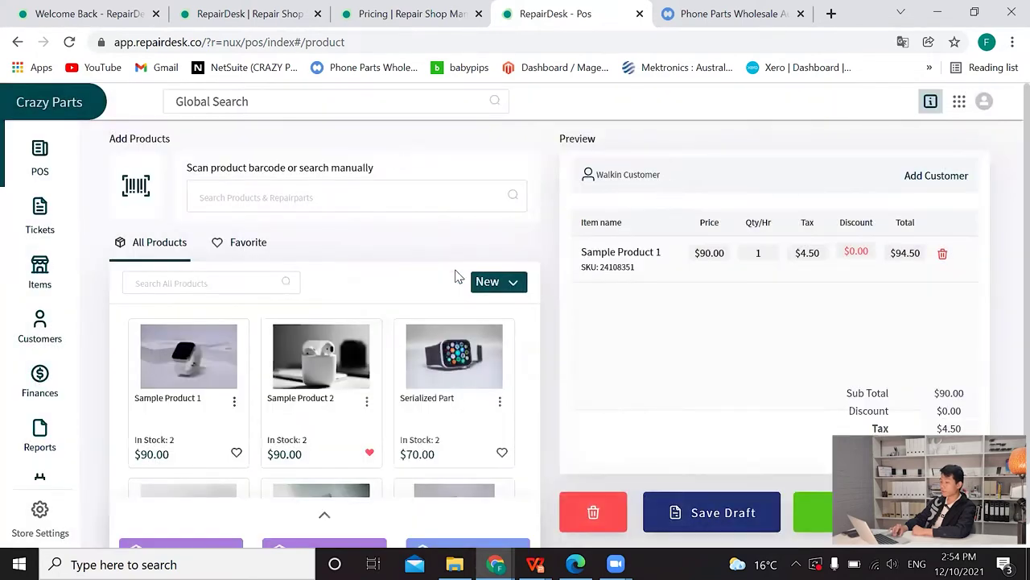
pyautogui.scroll(-1, 456, 276)
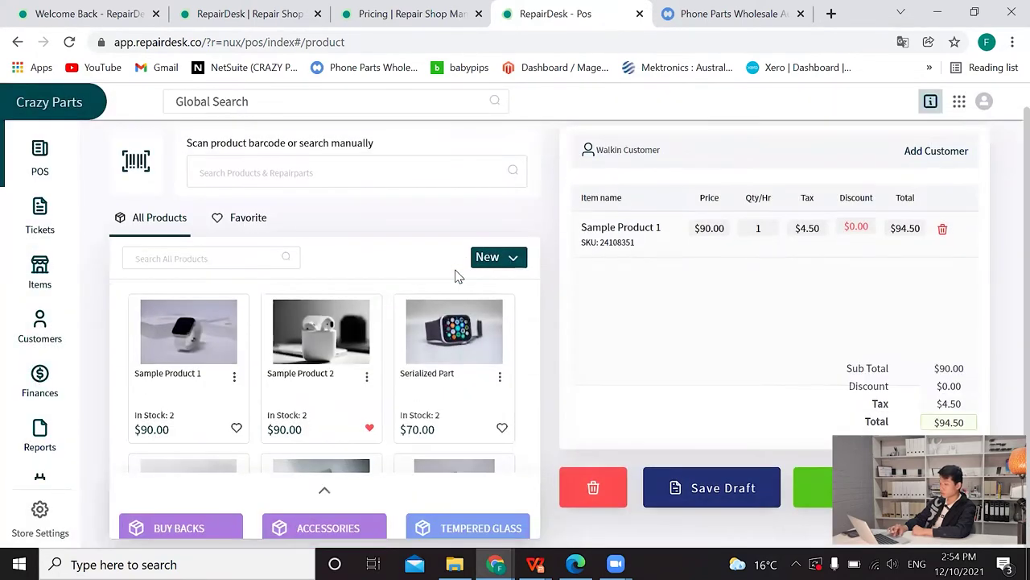
pyautogui.scroll(-2, 391, 340)
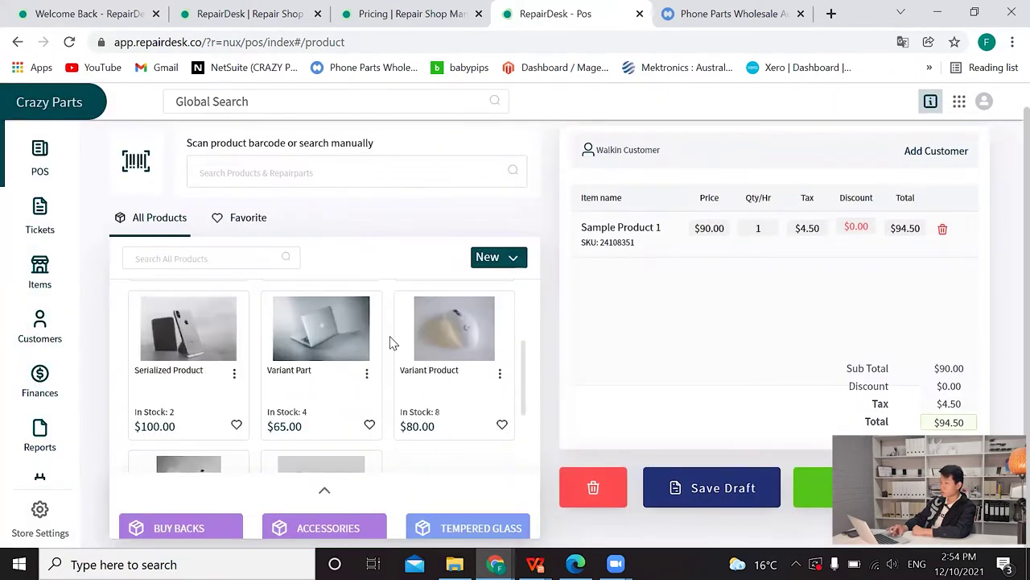
pyautogui.click(493, 262)
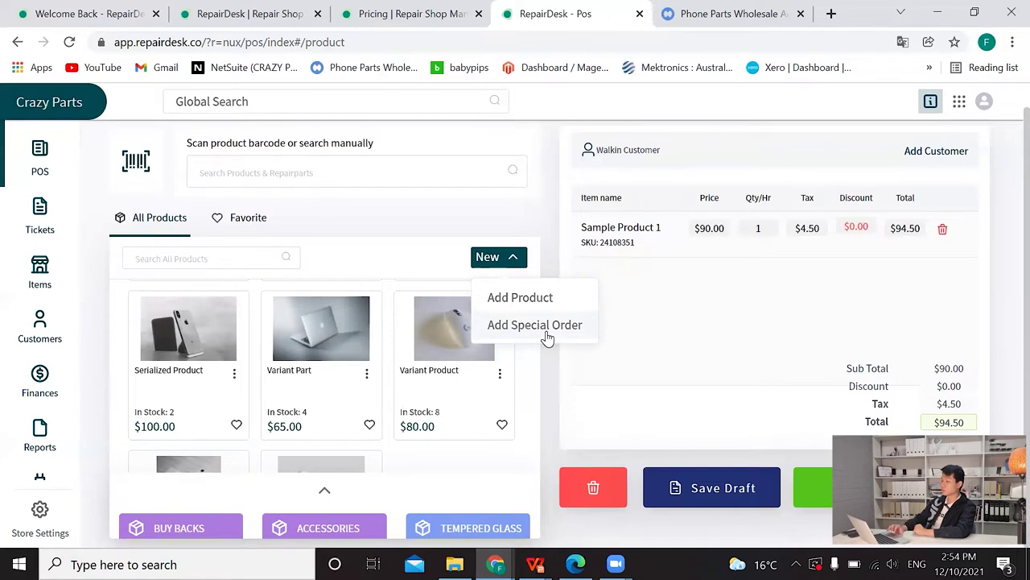
pyautogui.click(547, 337)
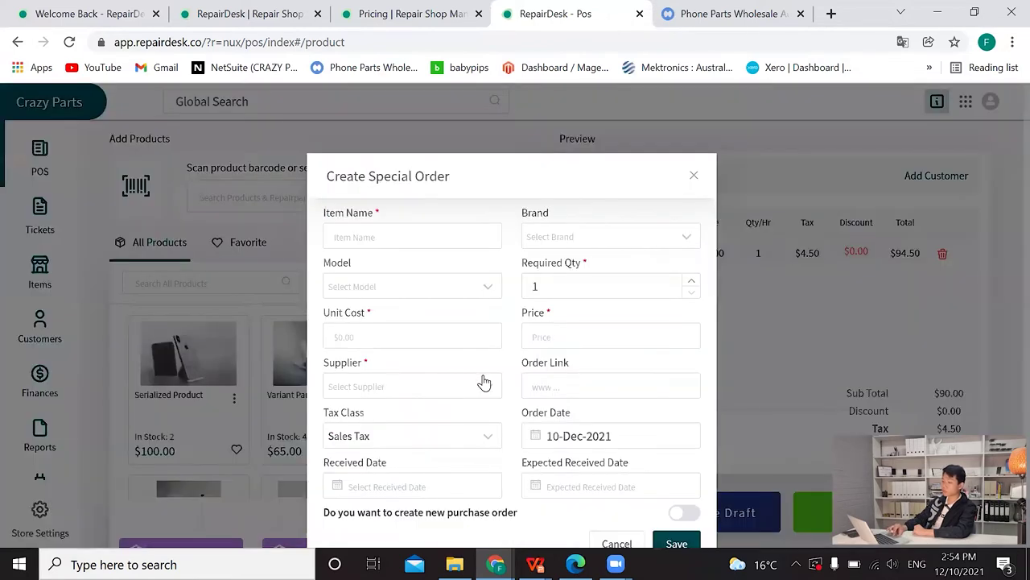
pyautogui.scroll(-1, 484, 382)
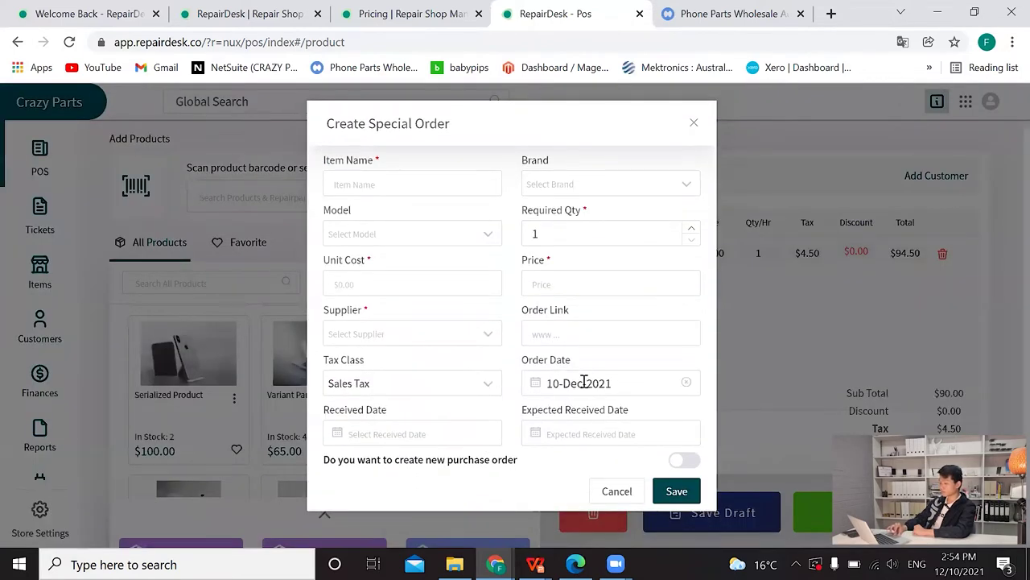
pyautogui.click(615, 493)
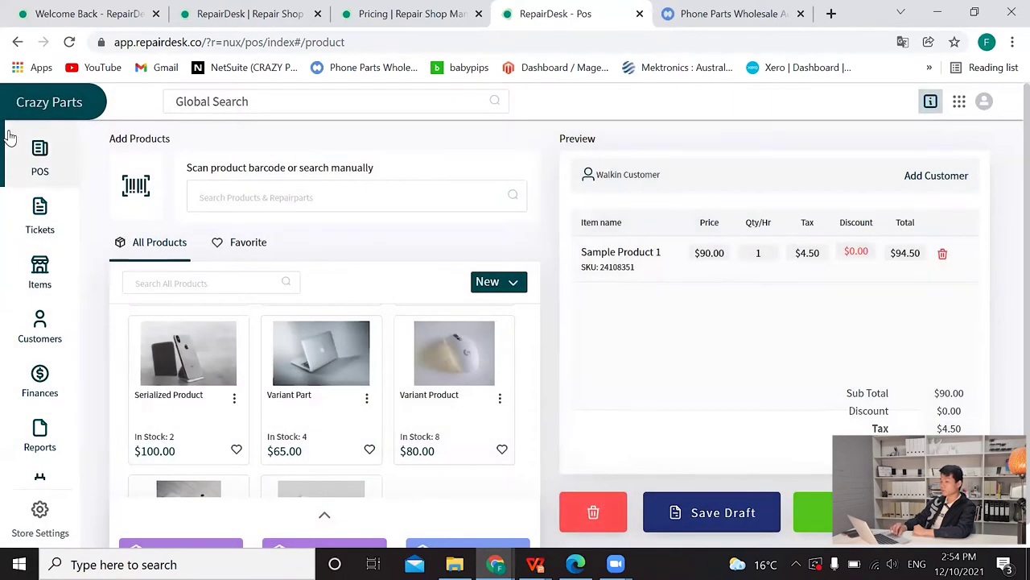
# From the POS home, create a new ticket and pick the Mobile Repair category.
pyautogui.click(50, 164)
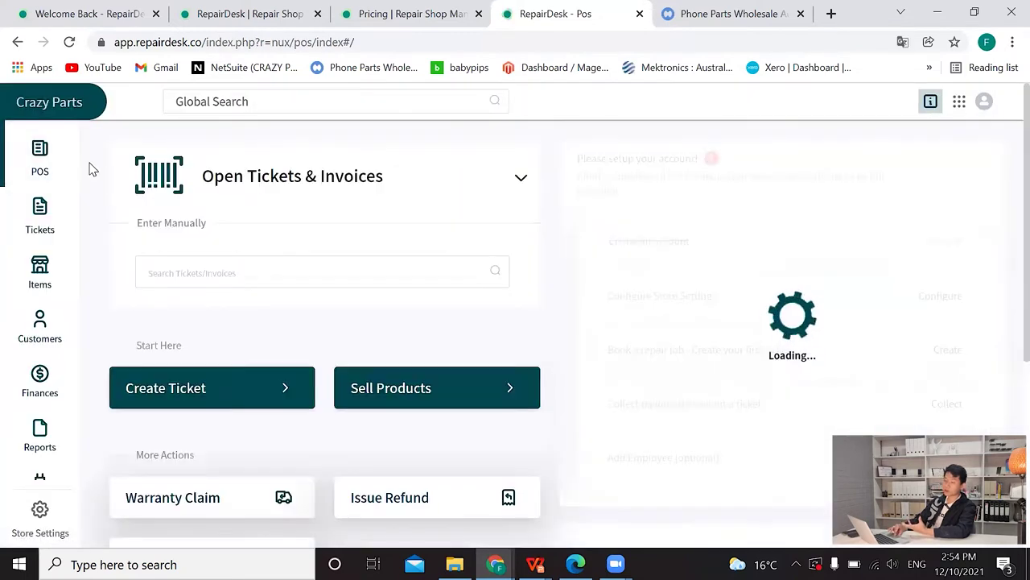
pyautogui.click(258, 390)
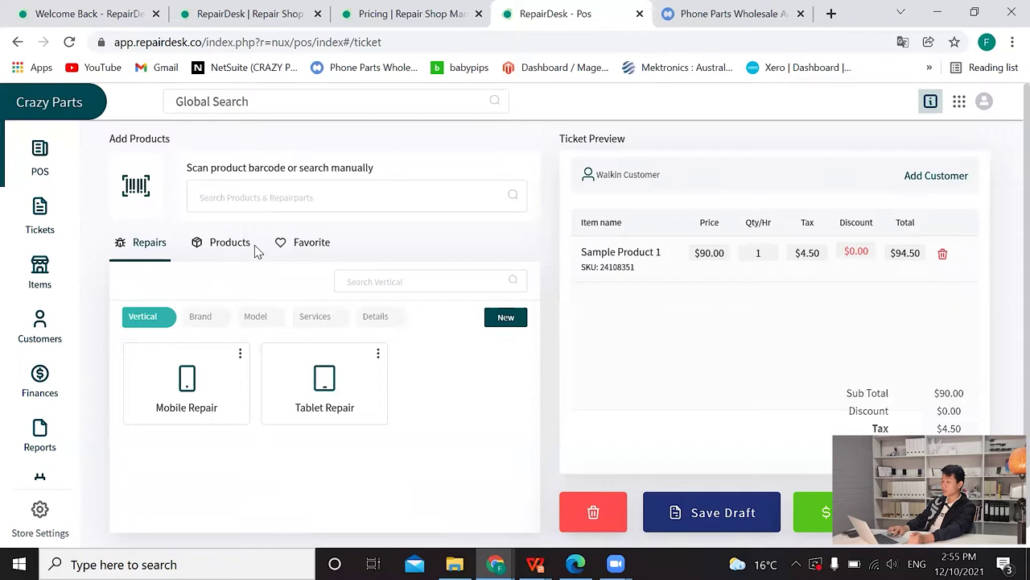
pyautogui.click(224, 246)
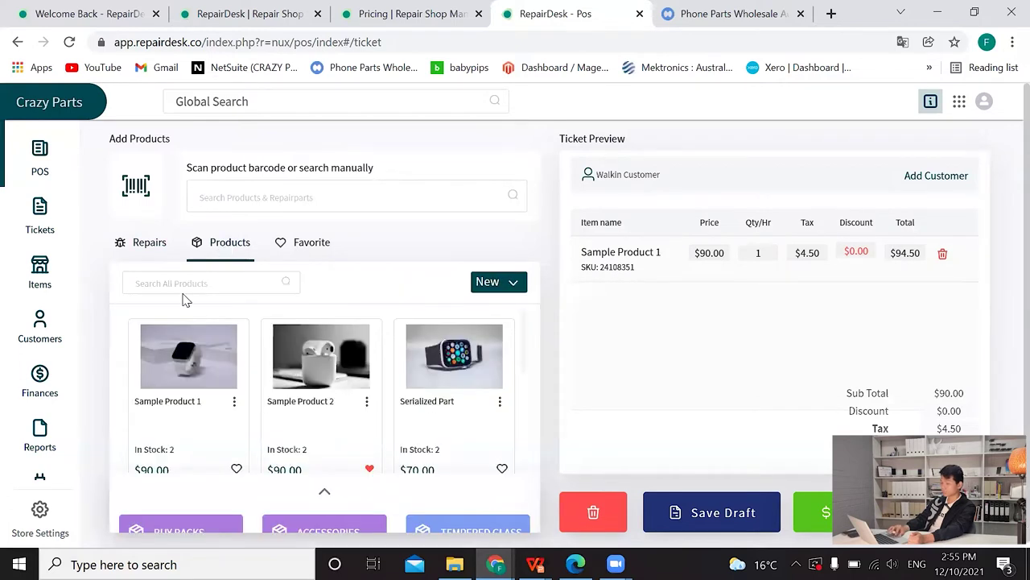
pyautogui.click(149, 241)
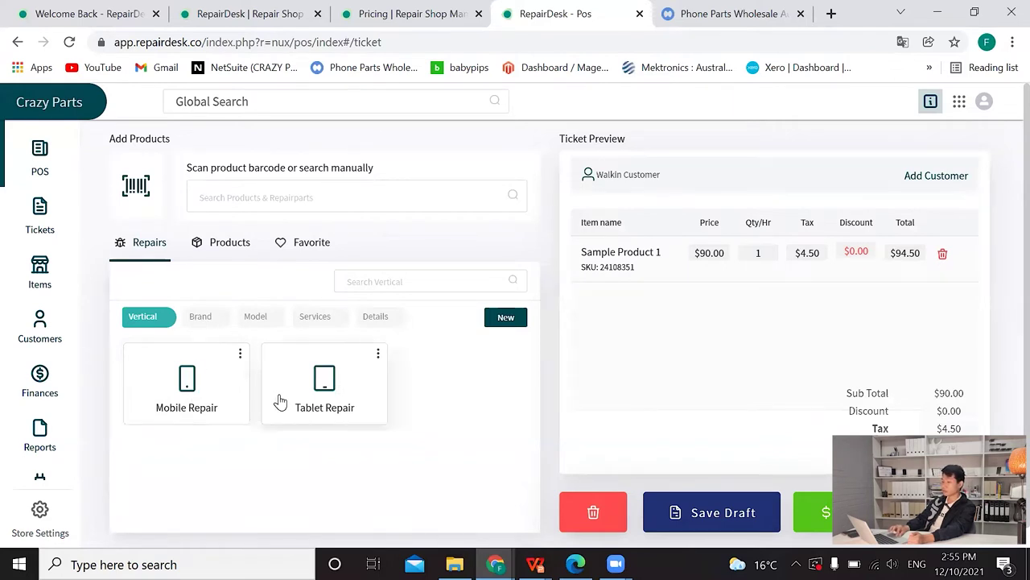
pyautogui.click(171, 374)
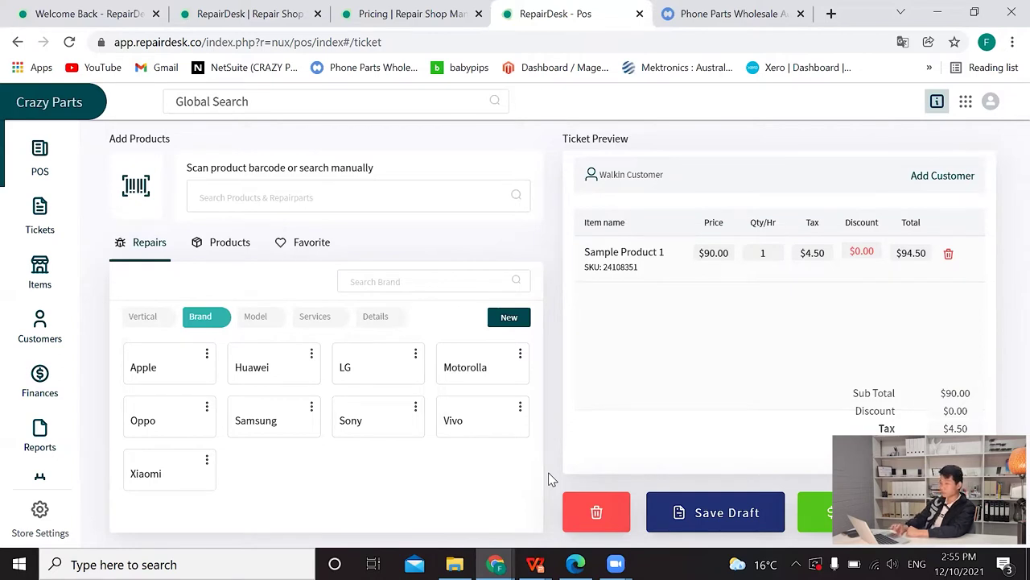
# Pick an Apple iPhone model, favorite its Battery Replacement repair, and view Favorites.
pyautogui.click(199, 364)
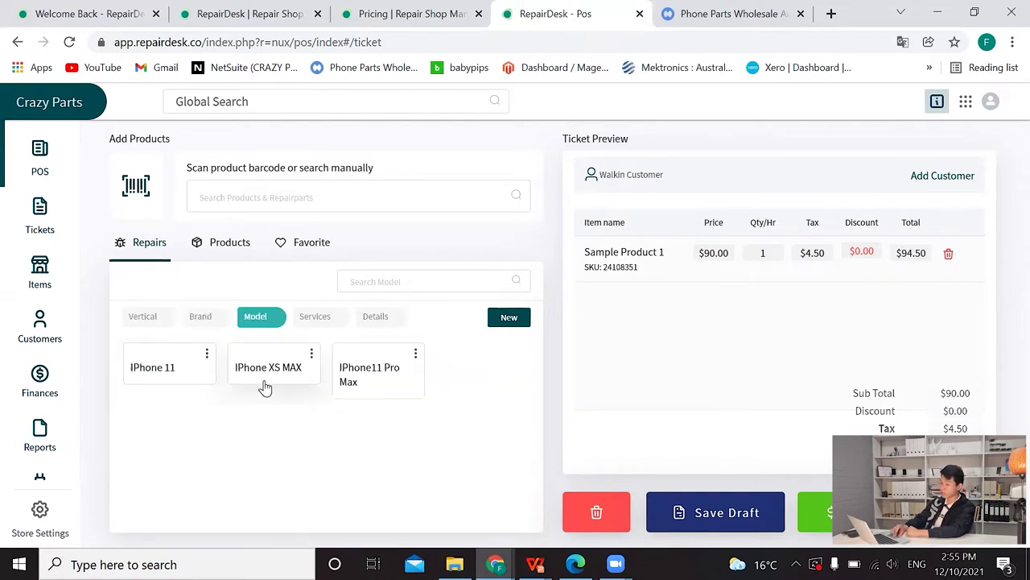
pyautogui.click(267, 380)
pyautogui.scroll(-1, 267, 380)
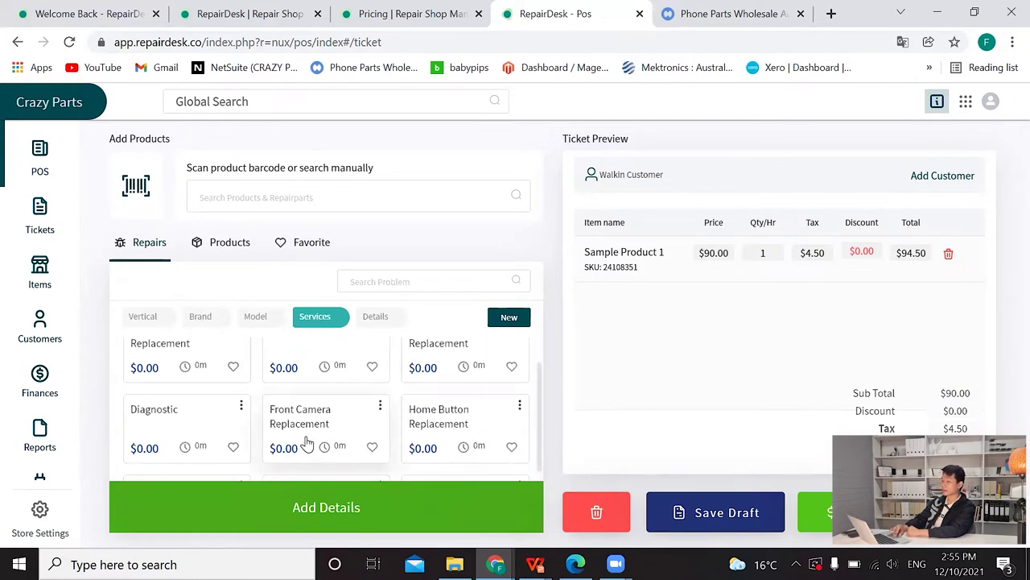
pyautogui.scroll(1, 223, 389)
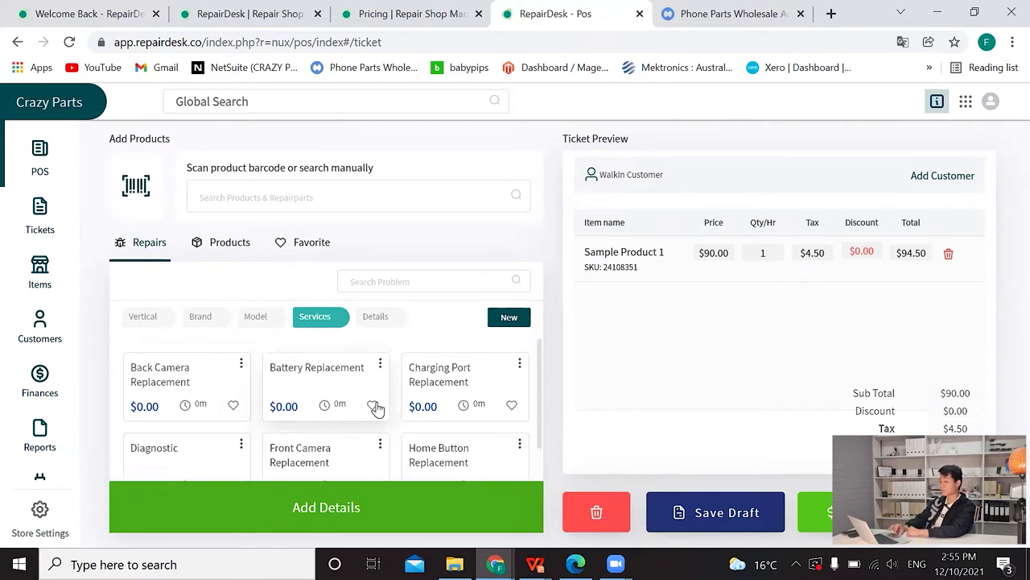
pyautogui.click(373, 405)
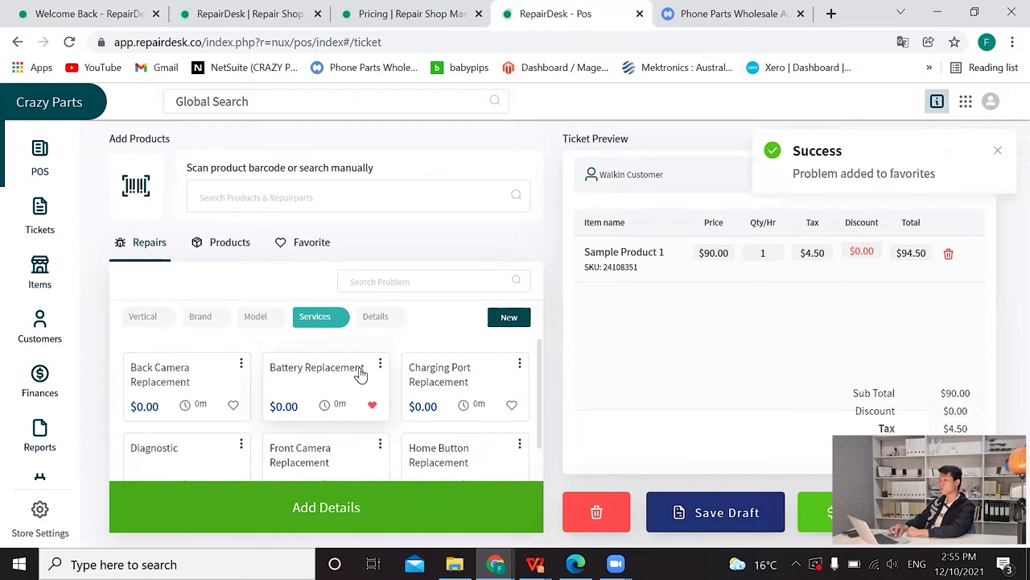
pyautogui.click(322, 249)
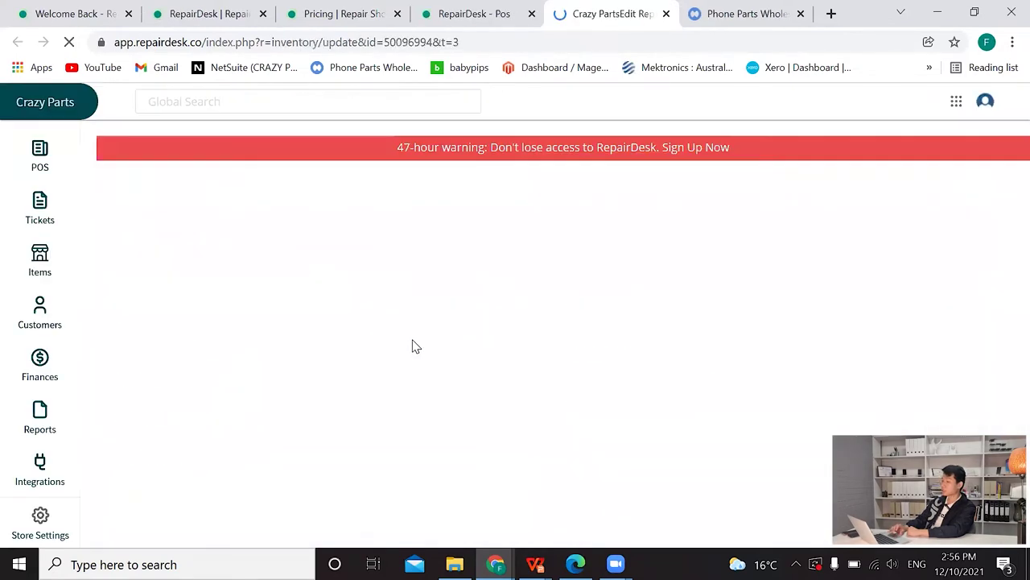
# Review the iPhone XS MAX Battery Replacement item's 90-day warranty and description, then list tickets.
pyautogui.scroll(-2, 413, 340)
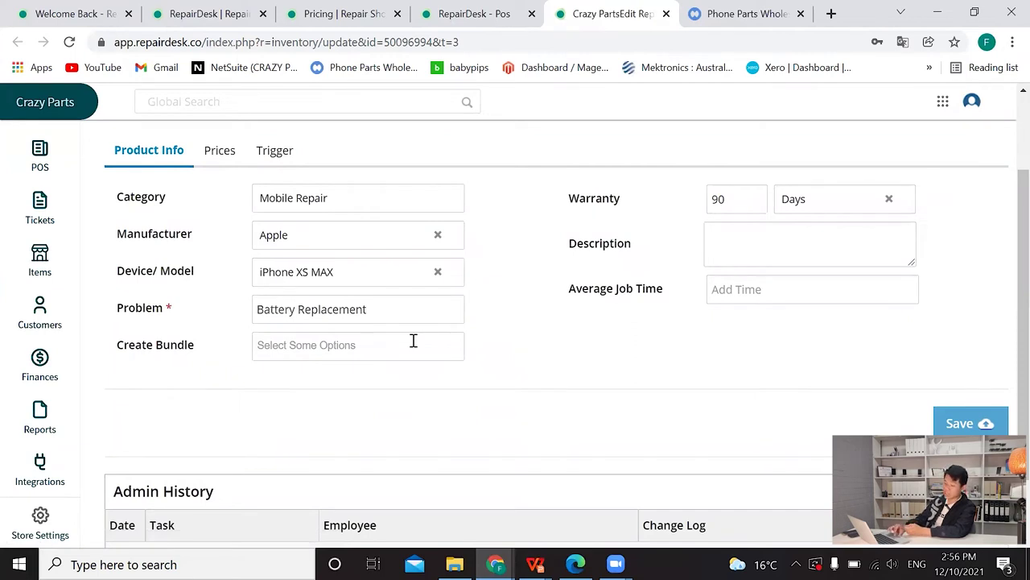
pyautogui.click(734, 191)
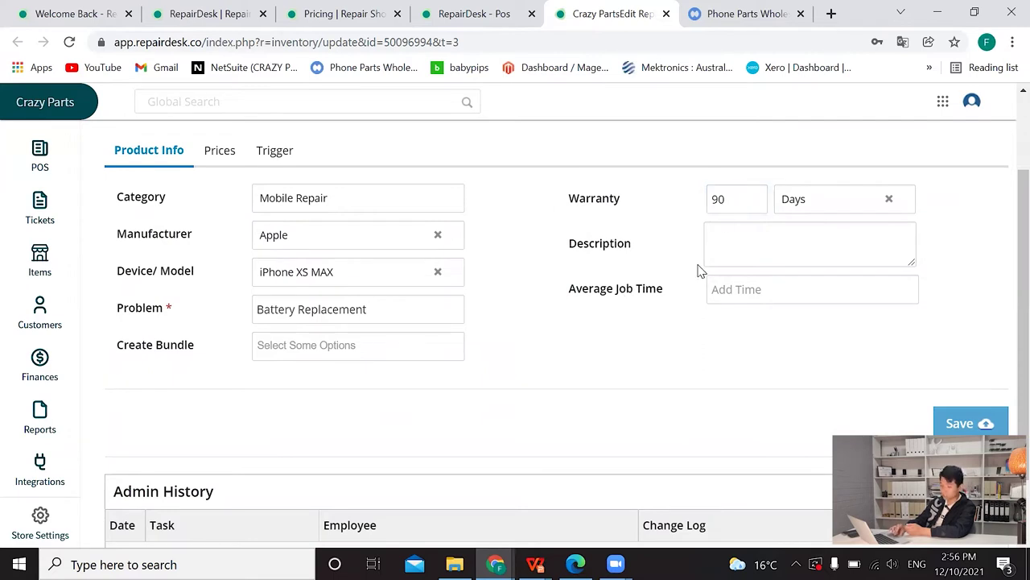
pyautogui.click(754, 251)
pyautogui.scroll(-1, 620, 335)
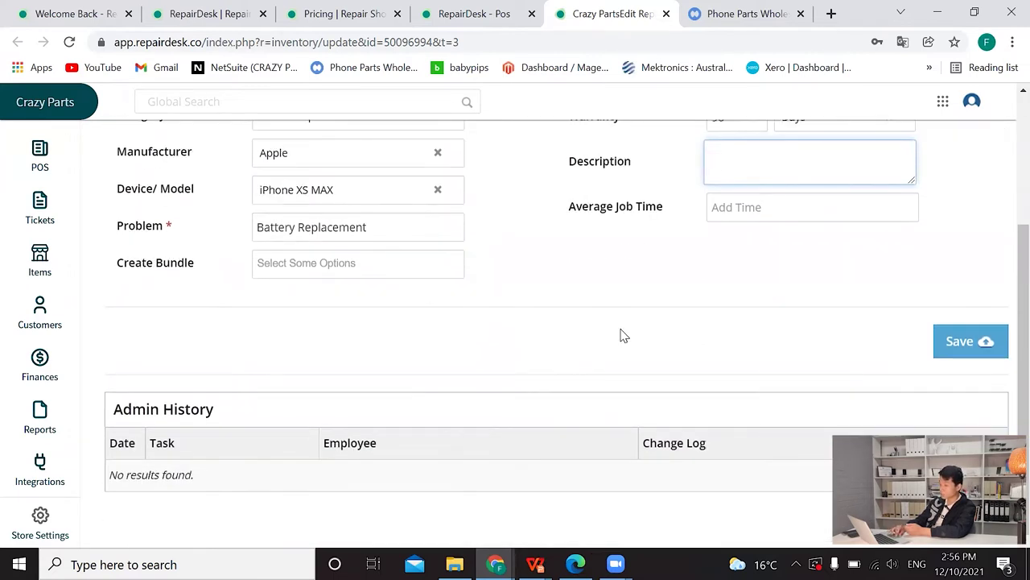
pyautogui.click(43, 220)
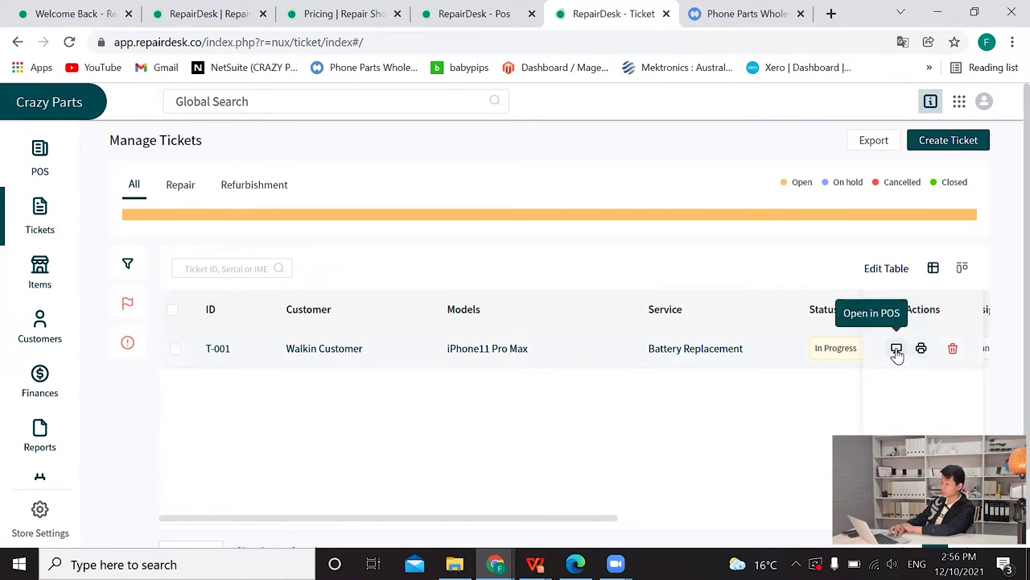
# Open ticket T-001 in POS, go back to Tickets, then return to the POS home.
pyautogui.click(896, 350)
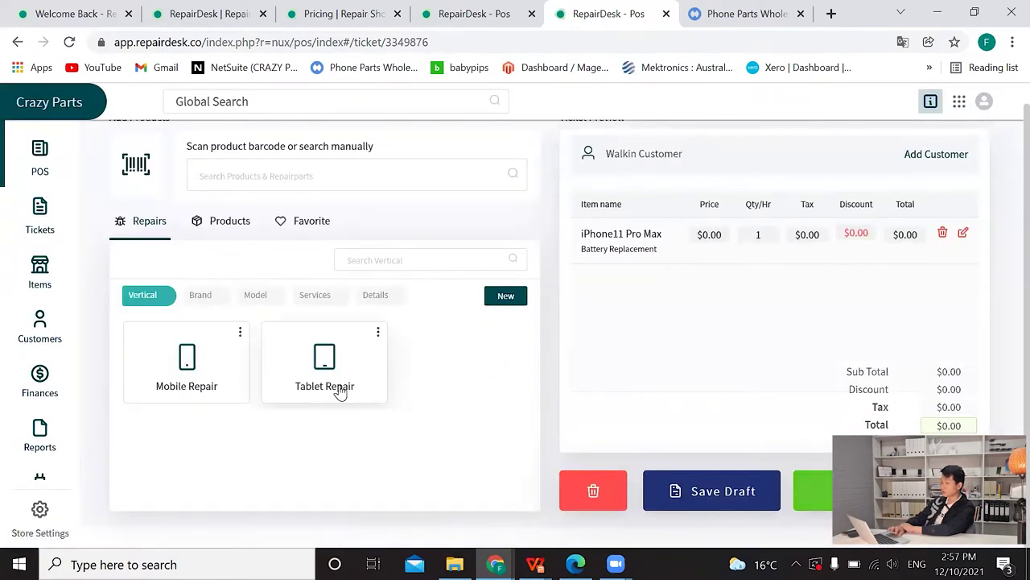
pyautogui.click(46, 237)
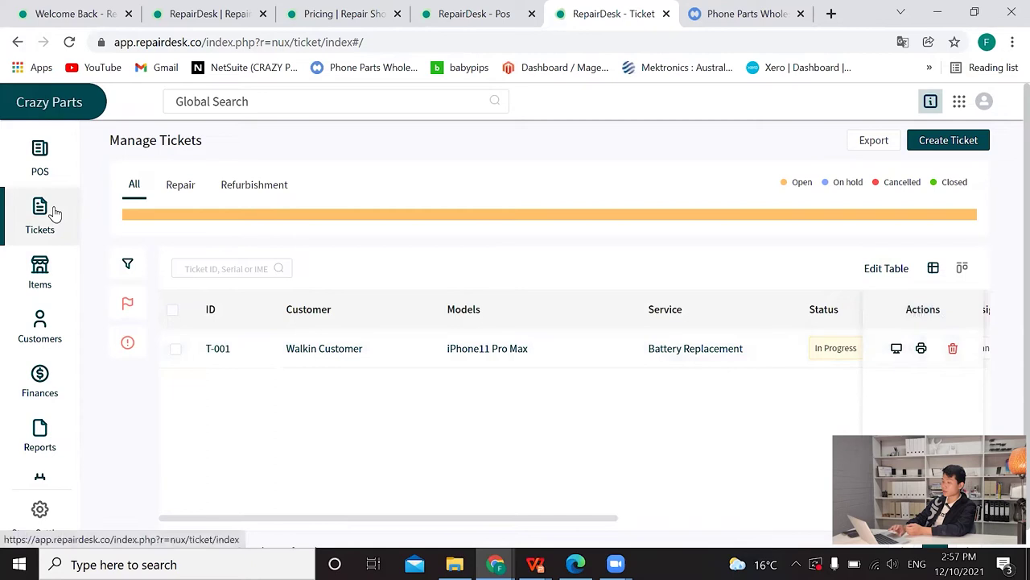
pyautogui.click(45, 172)
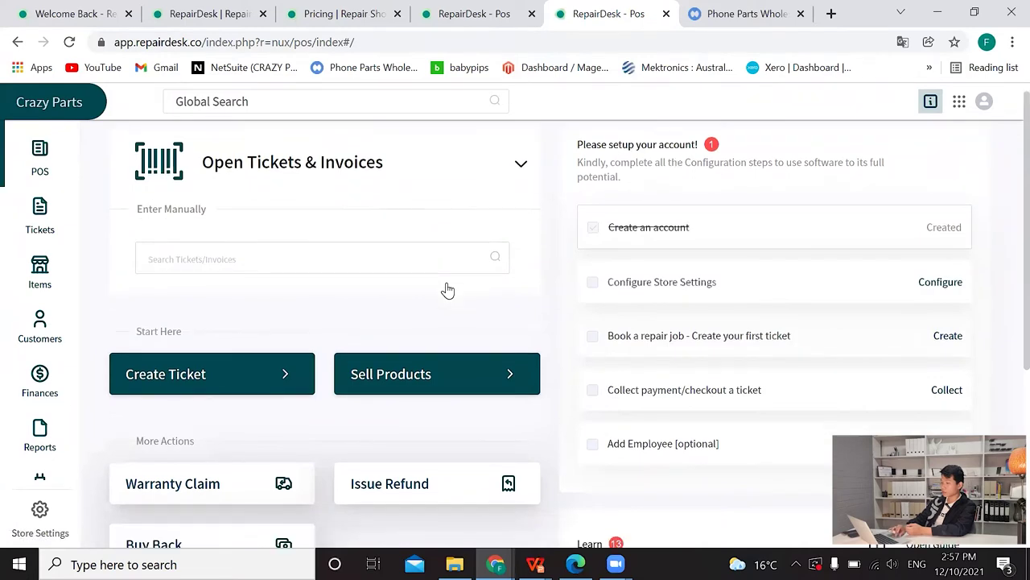
# Start a new ticket, open Add Customer, then go to Customers > All Customers.
pyautogui.scroll(-3, 446, 288)
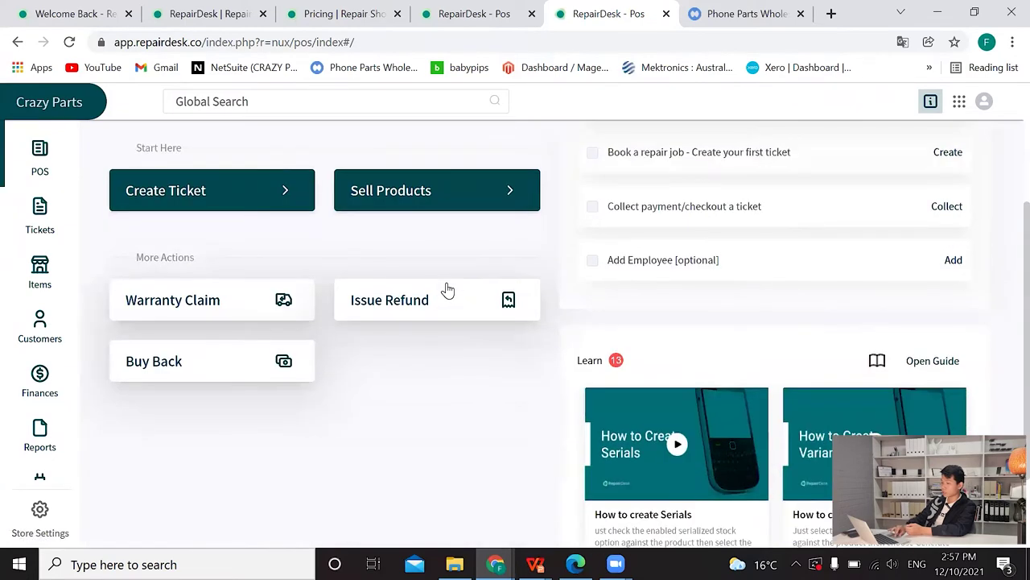
pyautogui.click(261, 193)
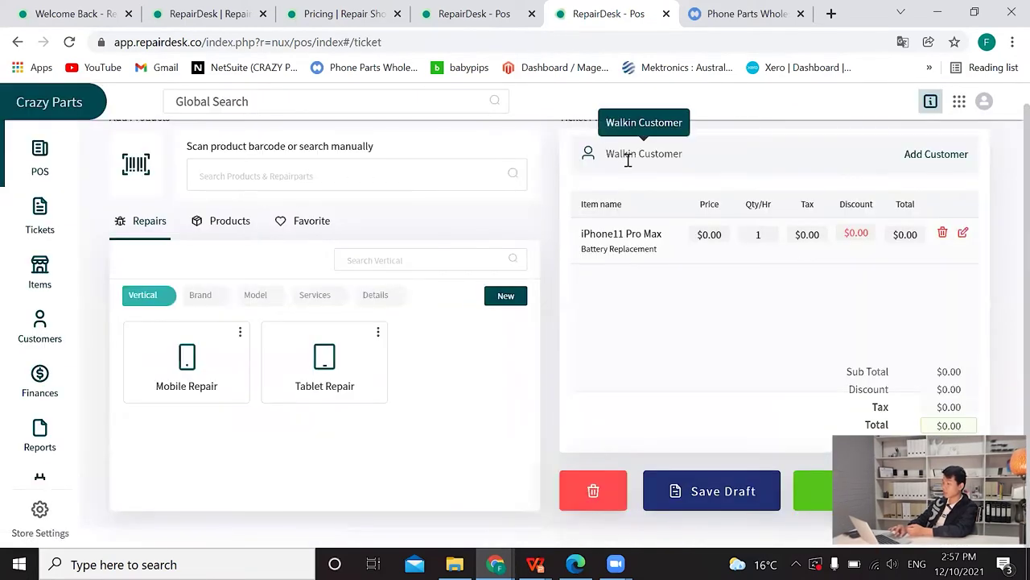
pyautogui.click(930, 160)
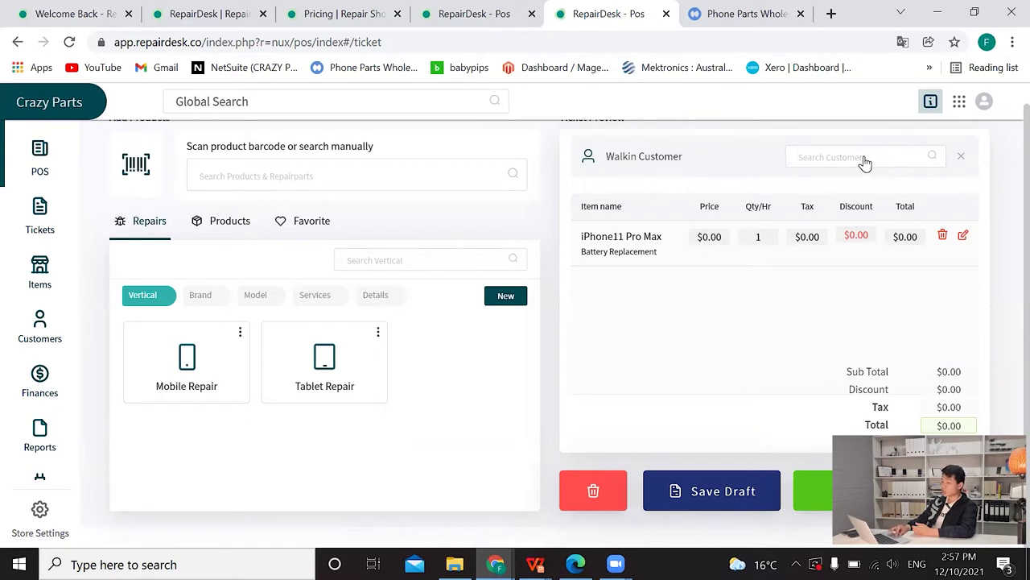
pyautogui.click(56, 344)
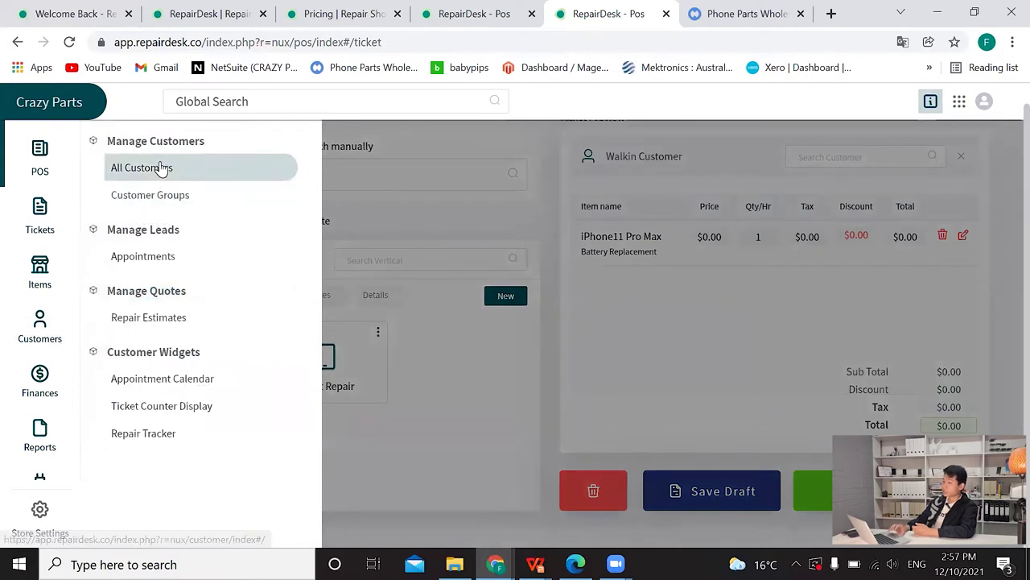
pyautogui.click(164, 167)
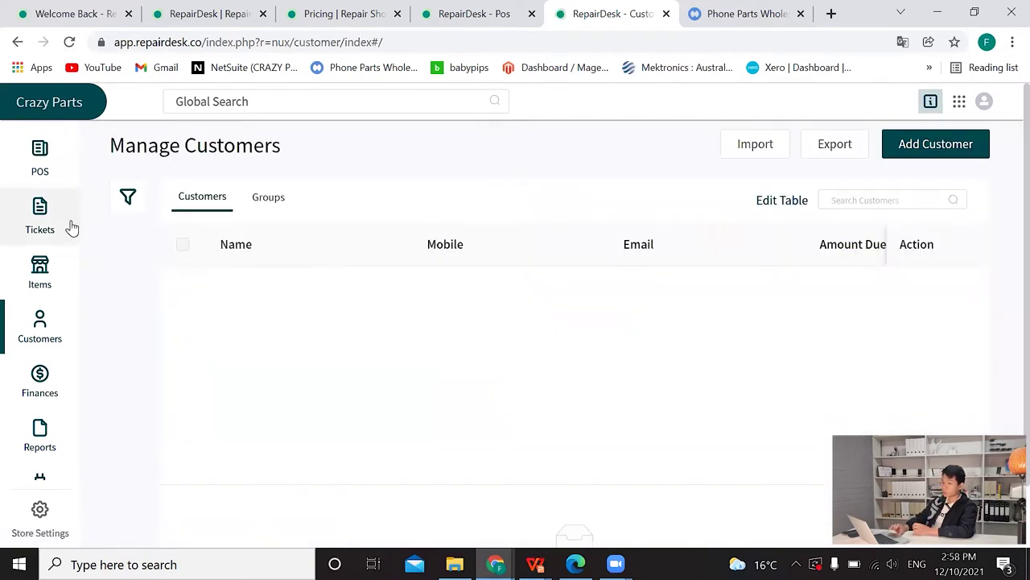
# Open the Products inventory list under Items.
pyautogui.click(41, 282)
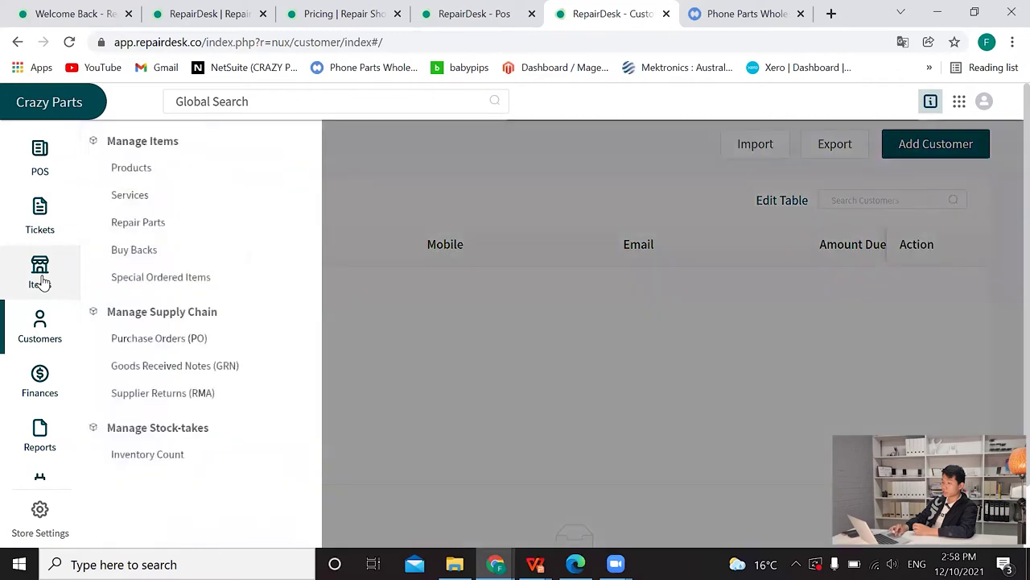
pyautogui.rightClick(129, 176)
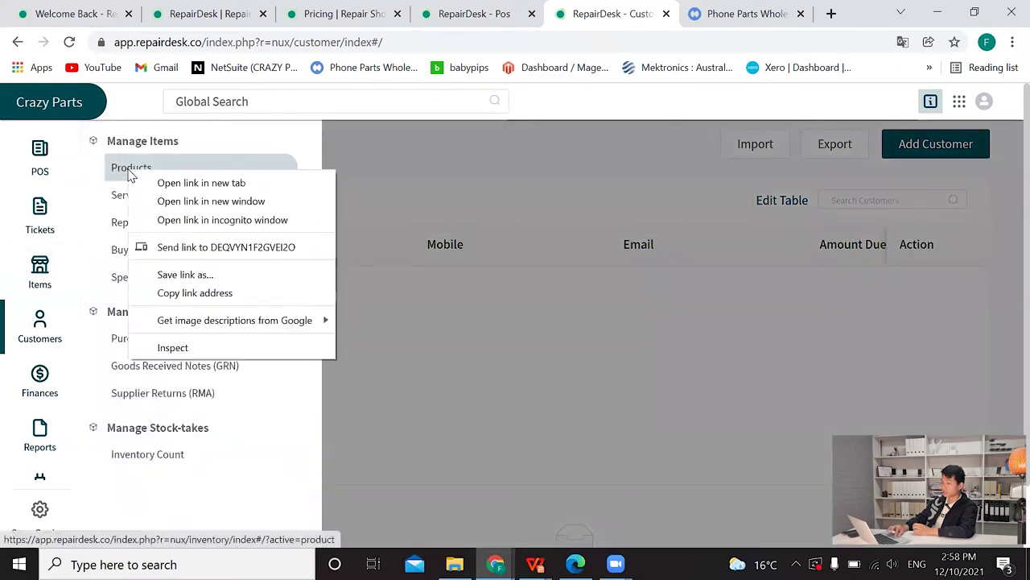
pyautogui.click(125, 169)
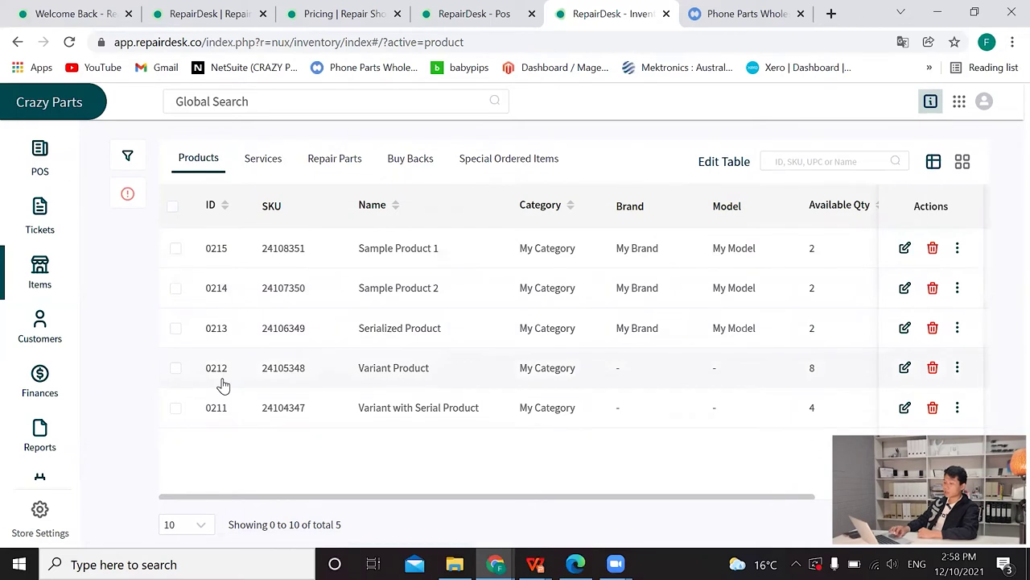
# Open the Crazy Parts Overview dashboard under Finances > Reports.
pyautogui.click(56, 388)
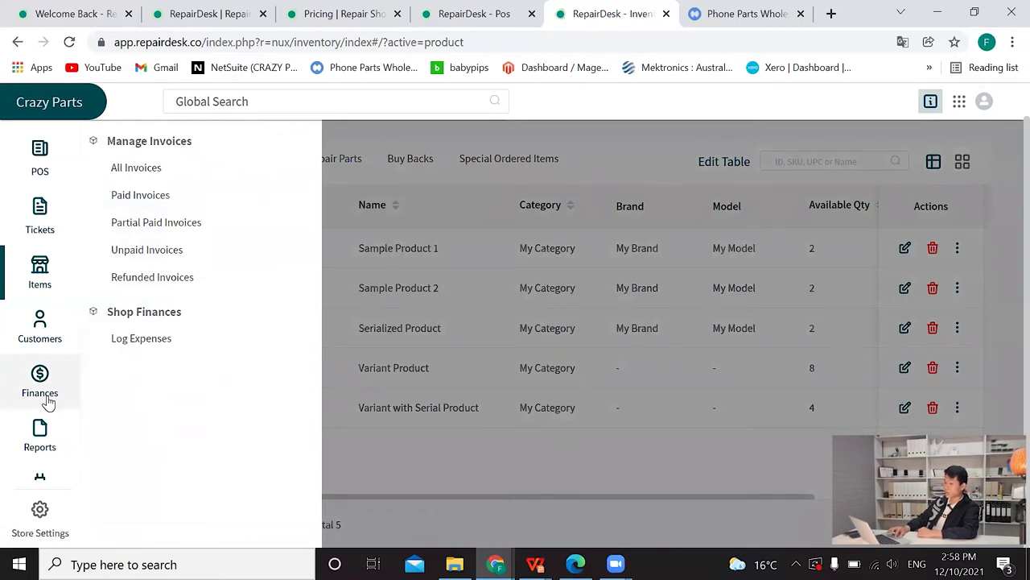
pyautogui.click(44, 432)
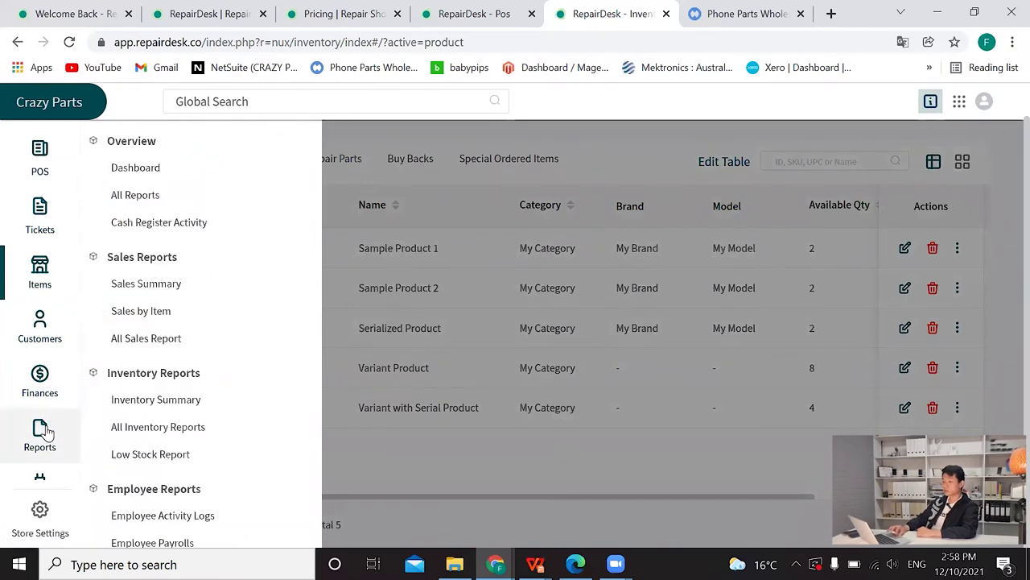
pyautogui.click(143, 172)
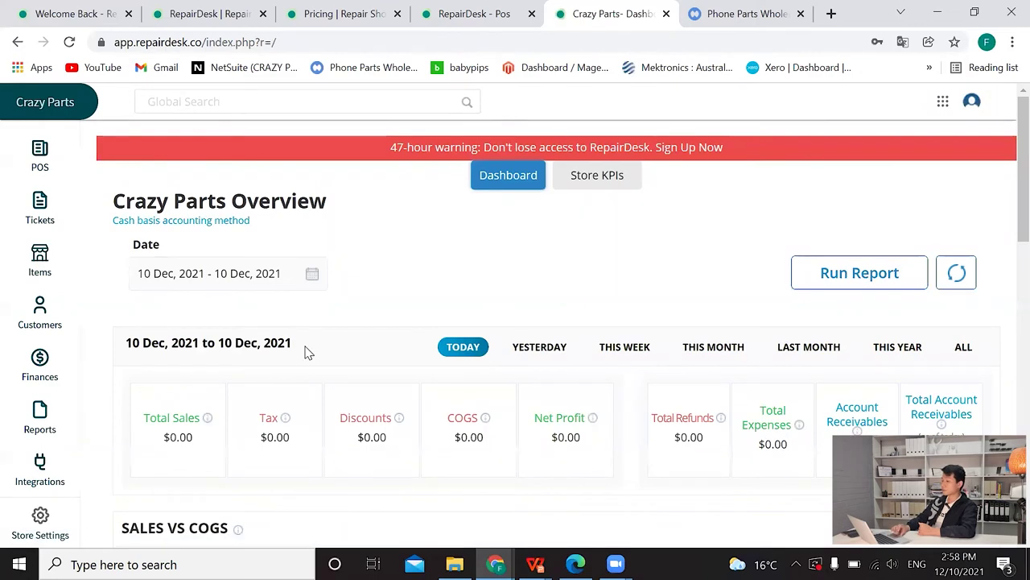
# Scroll past today's sales figures and the Sales vs COGS chart, then go to Integrations.
pyautogui.scroll(-3, 306, 351)
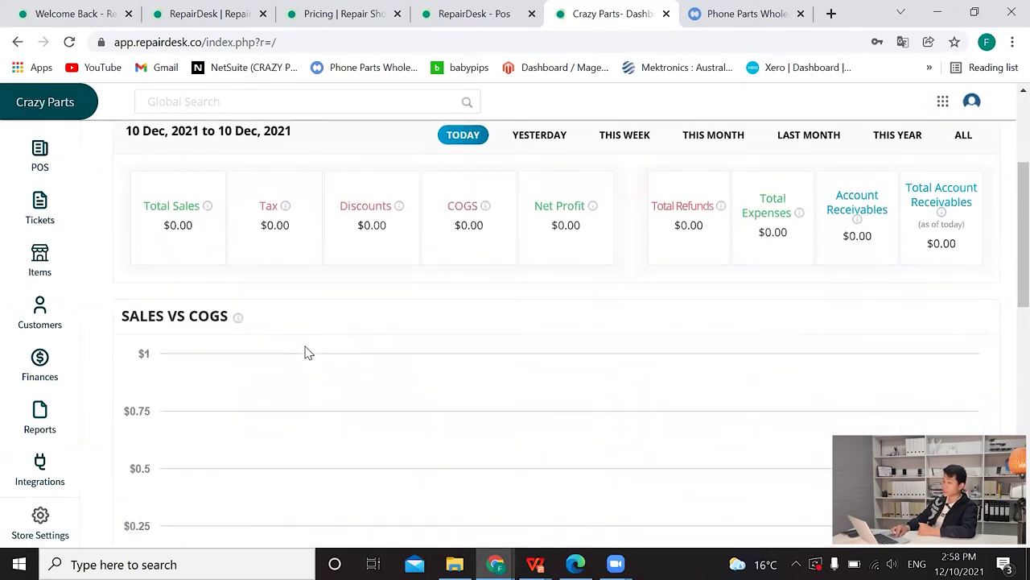
pyautogui.scroll(-2, 306, 352)
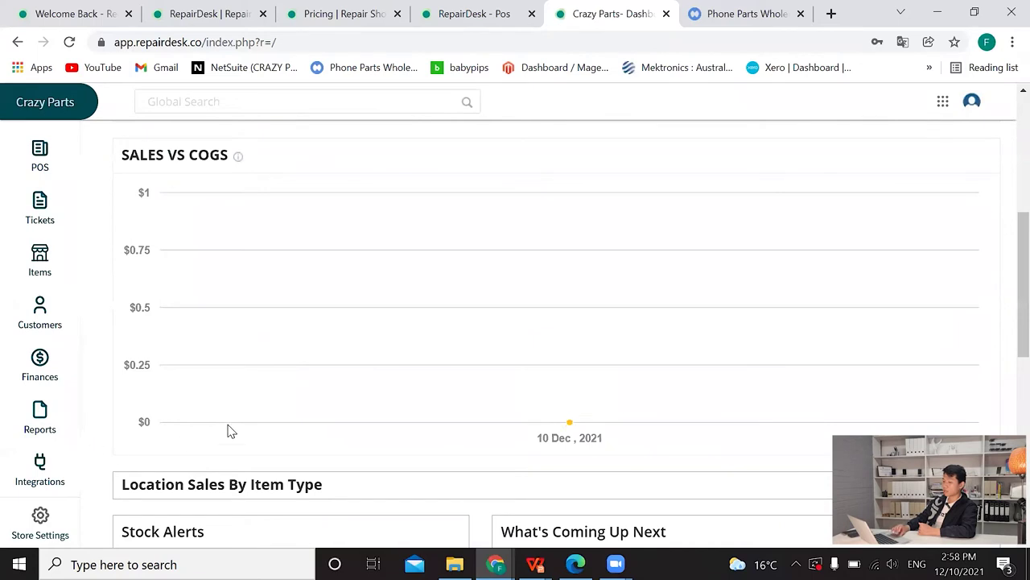
pyautogui.click(57, 476)
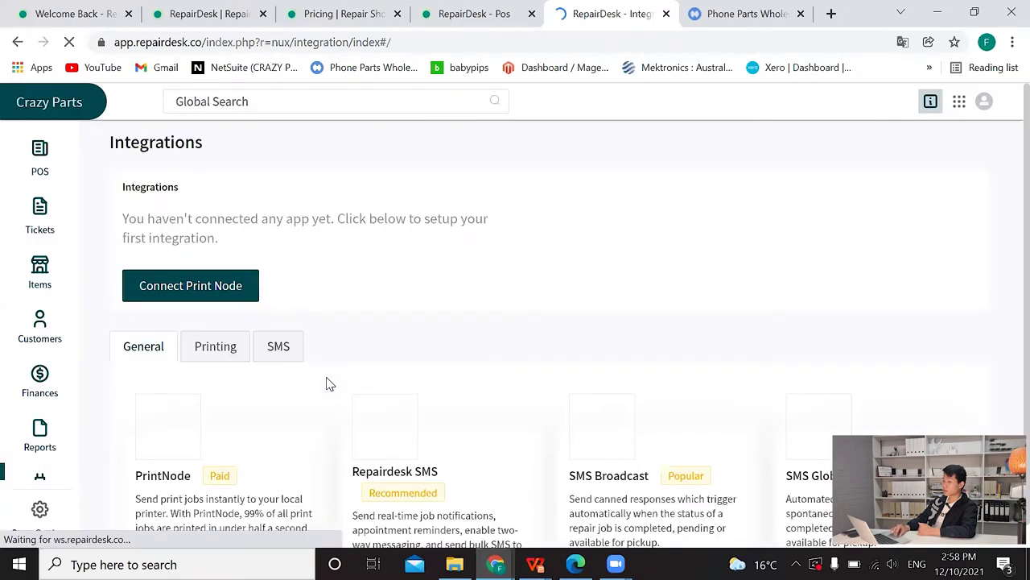
# Scroll the integration cards down to the Clickatell and Text Local SMS options.
pyautogui.scroll(-1, 328, 384)
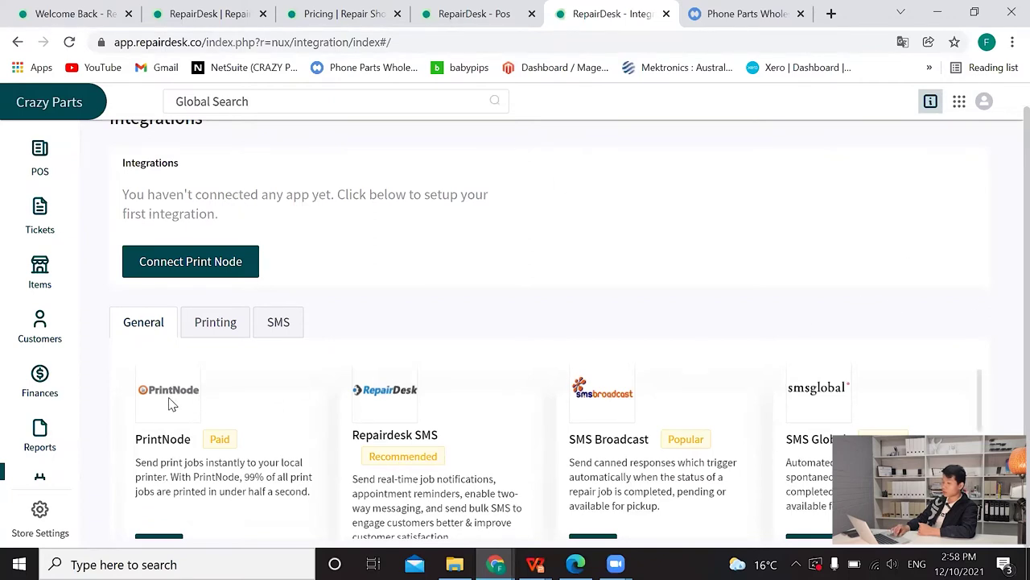
pyautogui.scroll(-1, 191, 418)
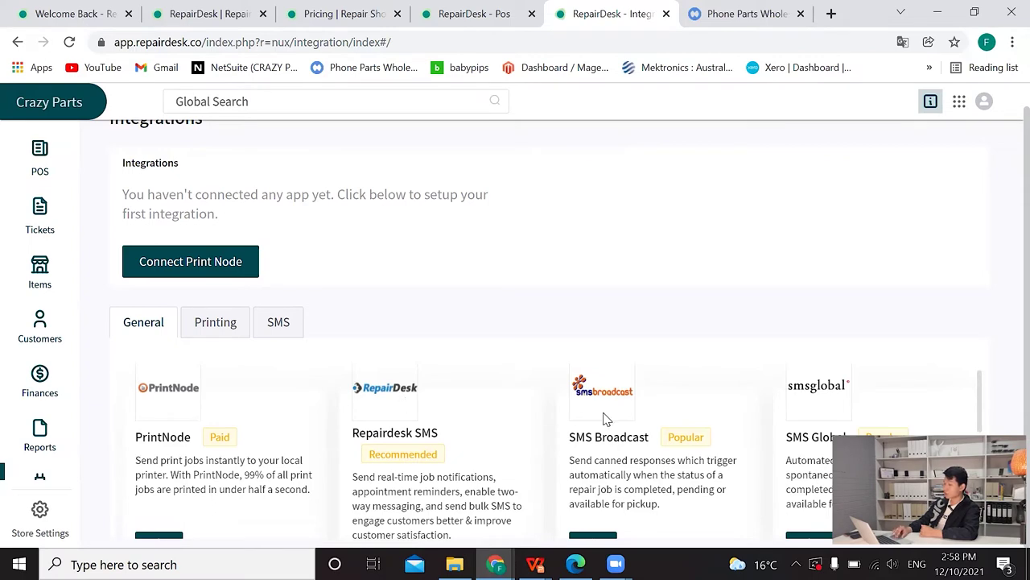
pyautogui.scroll(-2, 607, 417)
pyautogui.scroll(-2, 608, 417)
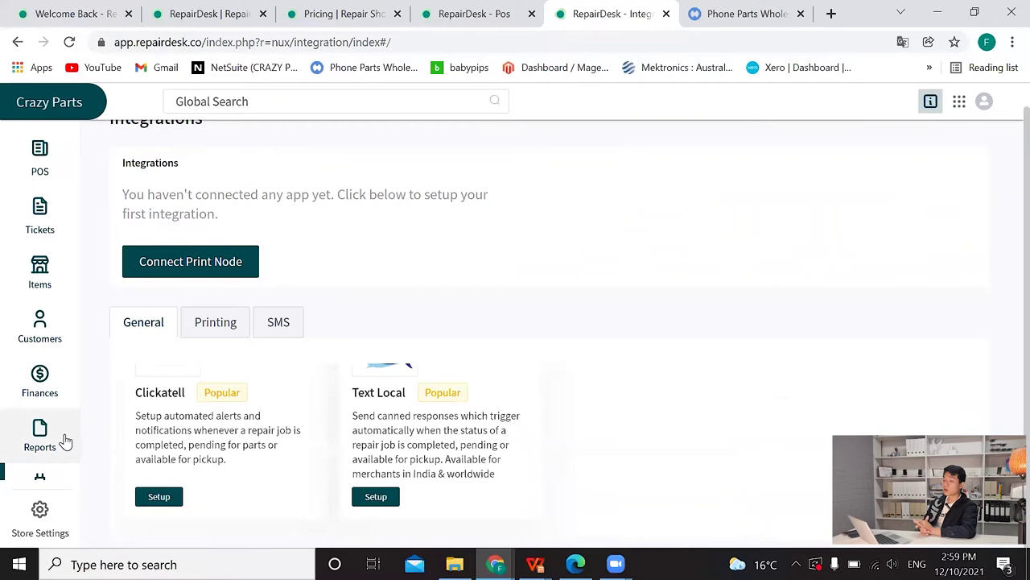
pyautogui.scroll(1, 66, 441)
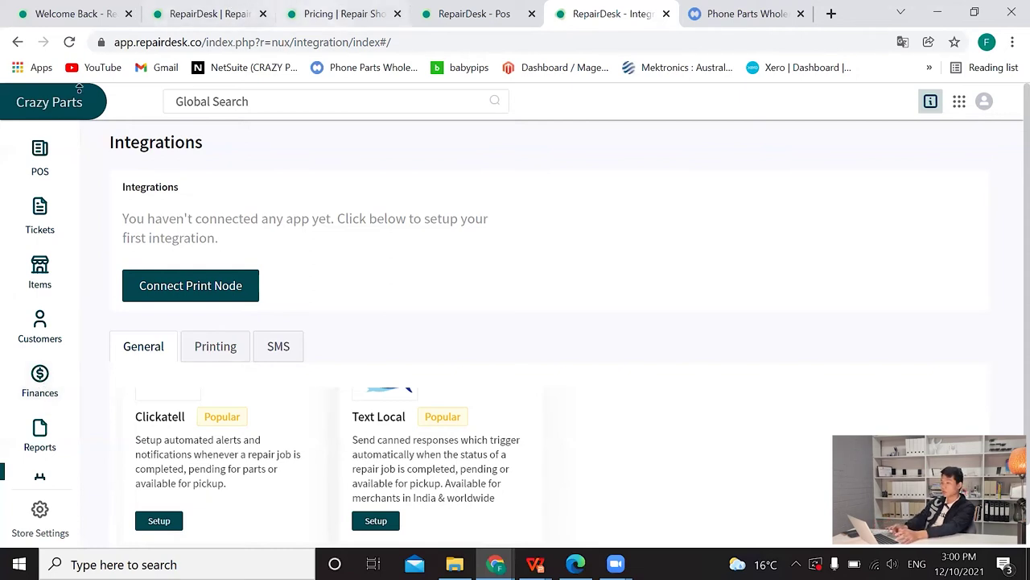
# Return from the pricing page to the RepairDesk homepage and scroll down through it.
pyautogui.click(338, 14)
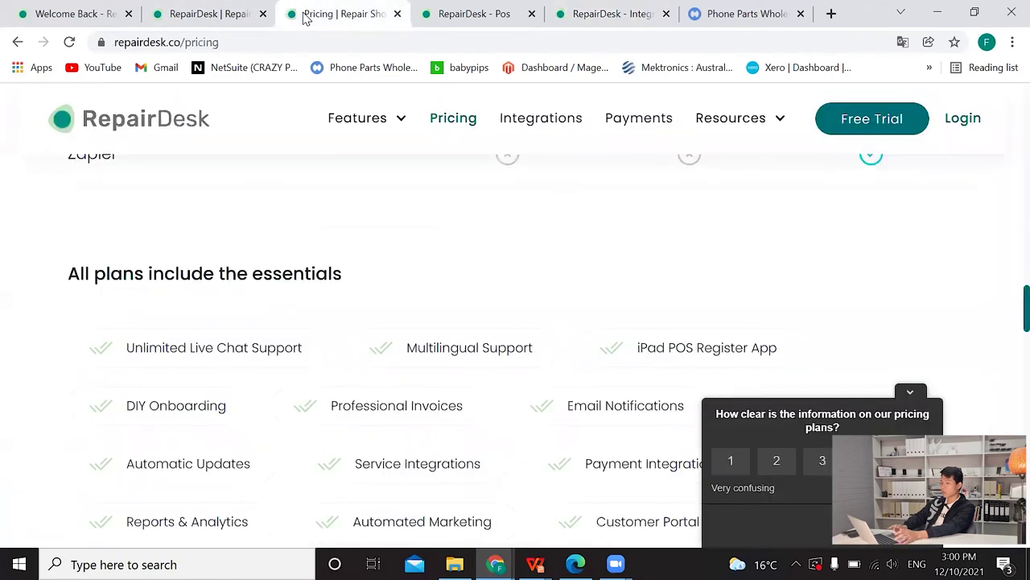
pyautogui.click(119, 122)
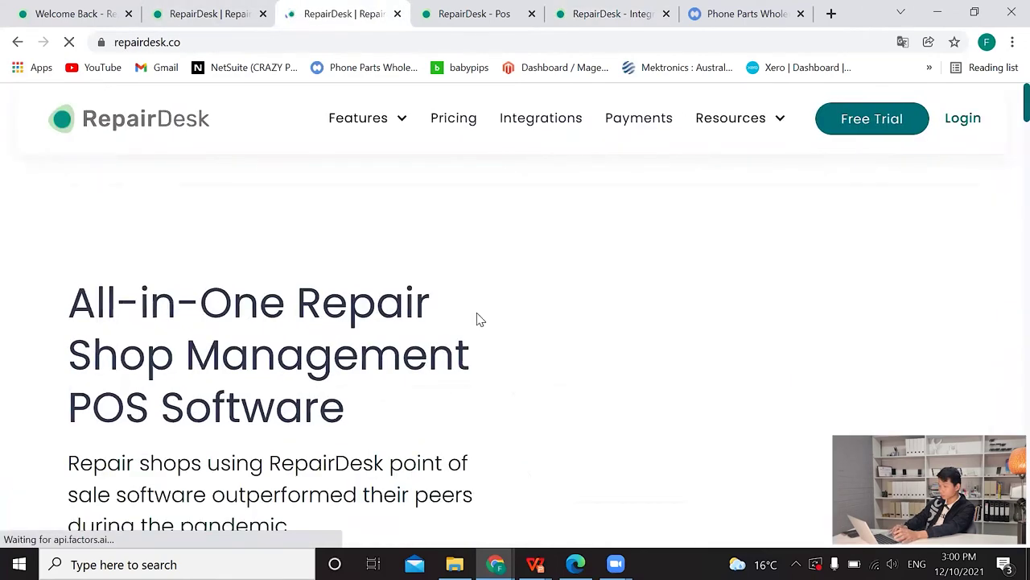
pyautogui.scroll(-3, 476, 320)
pyautogui.scroll(-2, 476, 320)
pyautogui.scroll(-4, 476, 319)
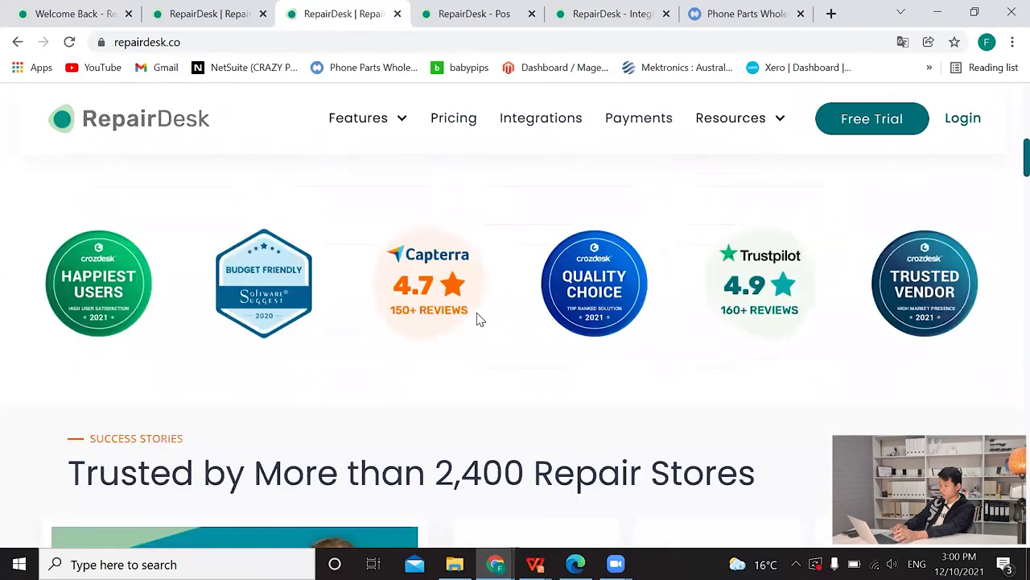
pyautogui.scroll(-4, 477, 319)
pyautogui.scroll(-1, 477, 319)
pyautogui.scroll(-1, 477, 320)
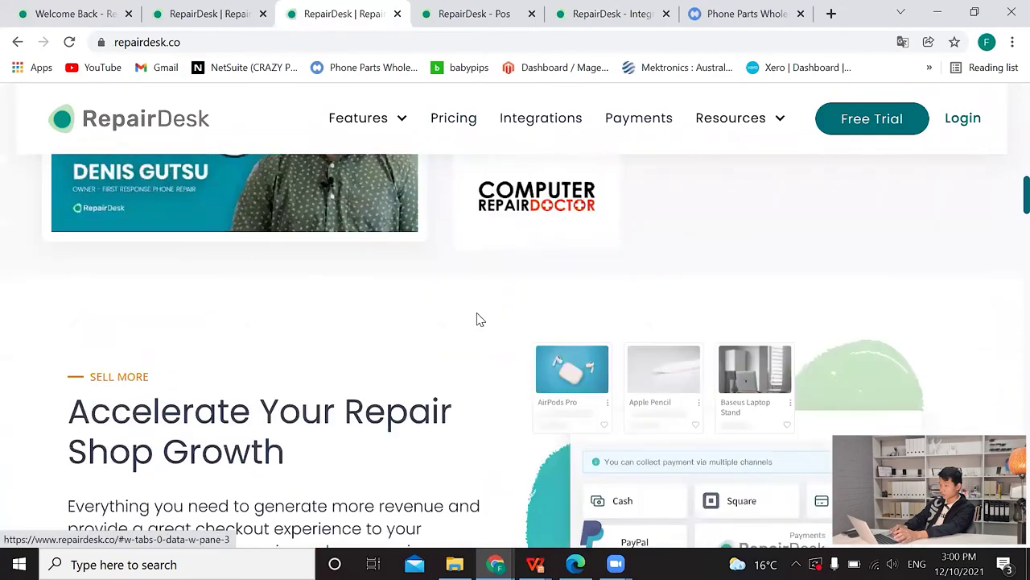
pyautogui.scroll(-4, 476, 319)
pyautogui.scroll(-5, 477, 319)
pyautogui.scroll(-4, 476, 320)
pyautogui.scroll(-2, 476, 319)
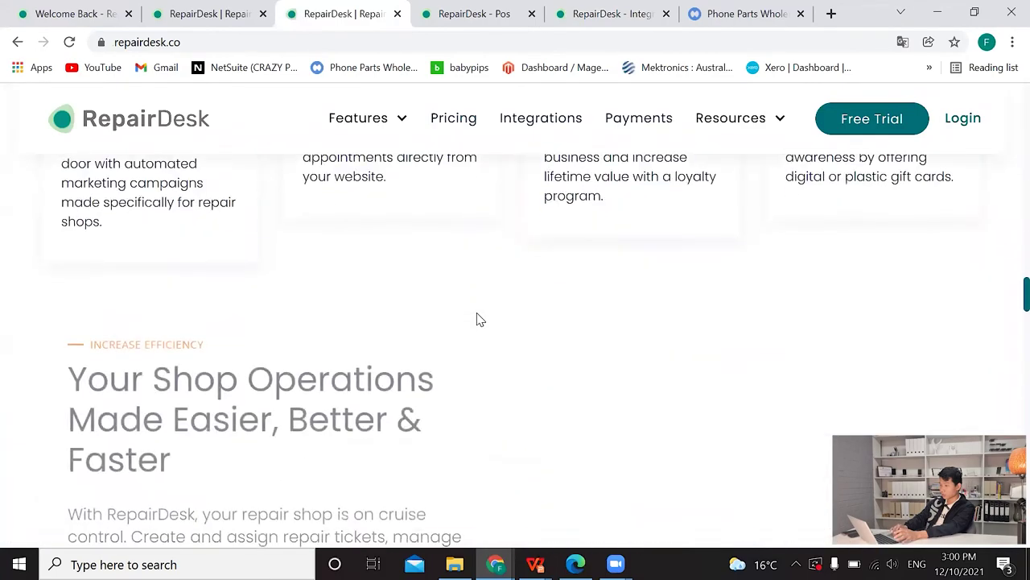
pyautogui.scroll(-5, 476, 320)
pyautogui.scroll(-3, 477, 320)
pyautogui.scroll(-5, 476, 320)
pyautogui.scroll(-4, 477, 319)
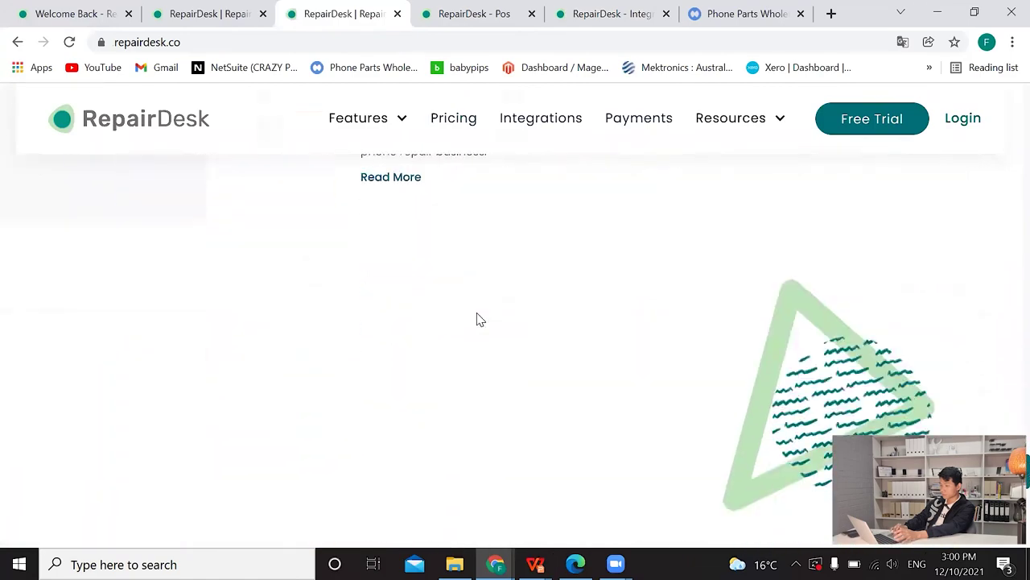
pyautogui.scroll(-5, 477, 319)
# Scroll back up to the 'Trusted by More than 2,400 Repair Stores' section.
pyautogui.scroll(3, 476, 319)
pyautogui.scroll(1, 477, 320)
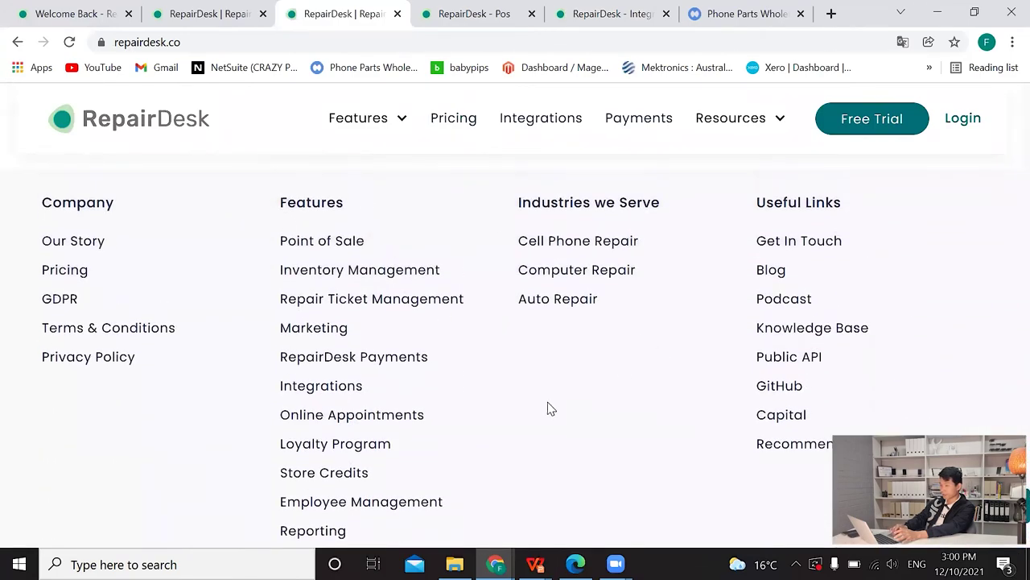
pyautogui.scroll(-2, 551, 408)
pyautogui.scroll(1, 550, 409)
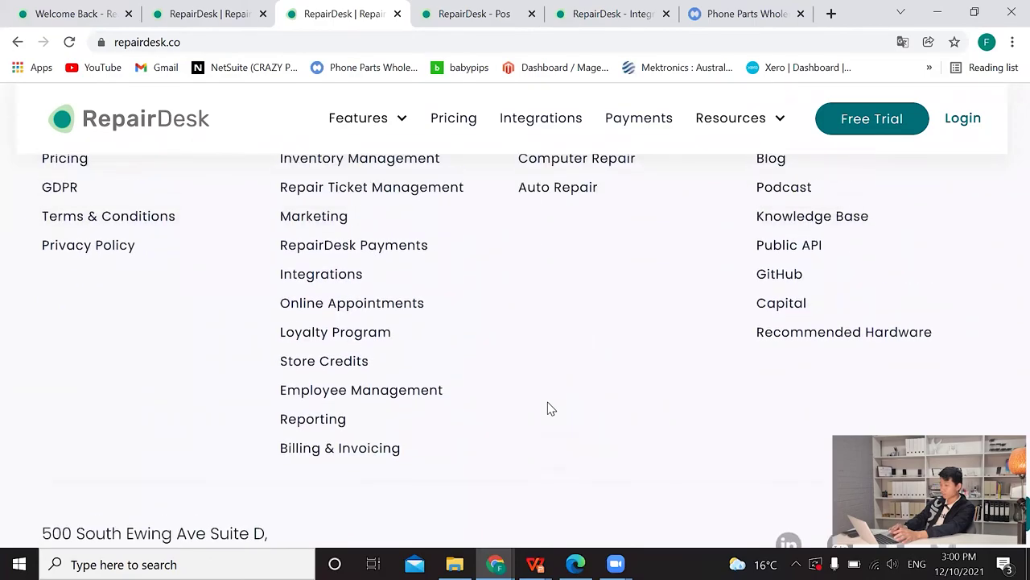
pyautogui.scroll(1, 550, 409)
pyautogui.scroll(5, 550, 409)
pyautogui.scroll(5, 550, 409)
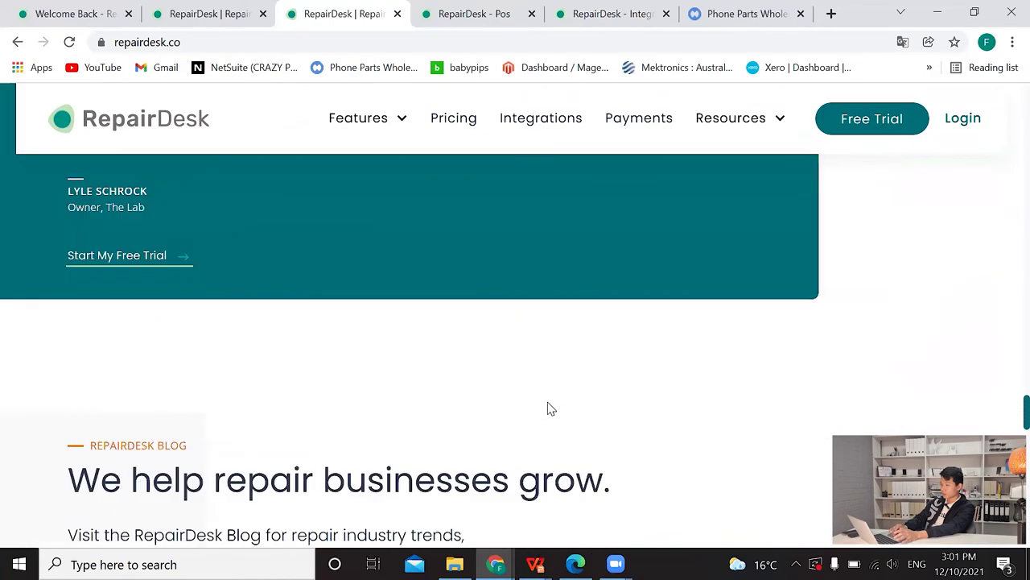
pyautogui.scroll(5, 551, 409)
pyautogui.scroll(5, 551, 409)
pyautogui.scroll(5, 550, 409)
pyautogui.scroll(5, 550, 409)
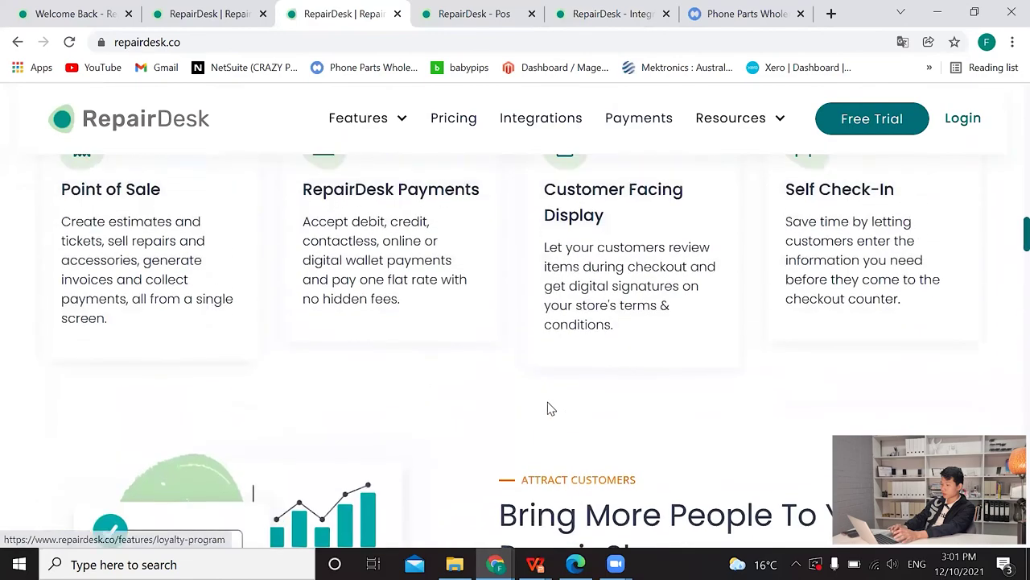
pyautogui.scroll(5, 547, 408)
pyautogui.scroll(5, 547, 408)
pyautogui.scroll(1, 547, 408)
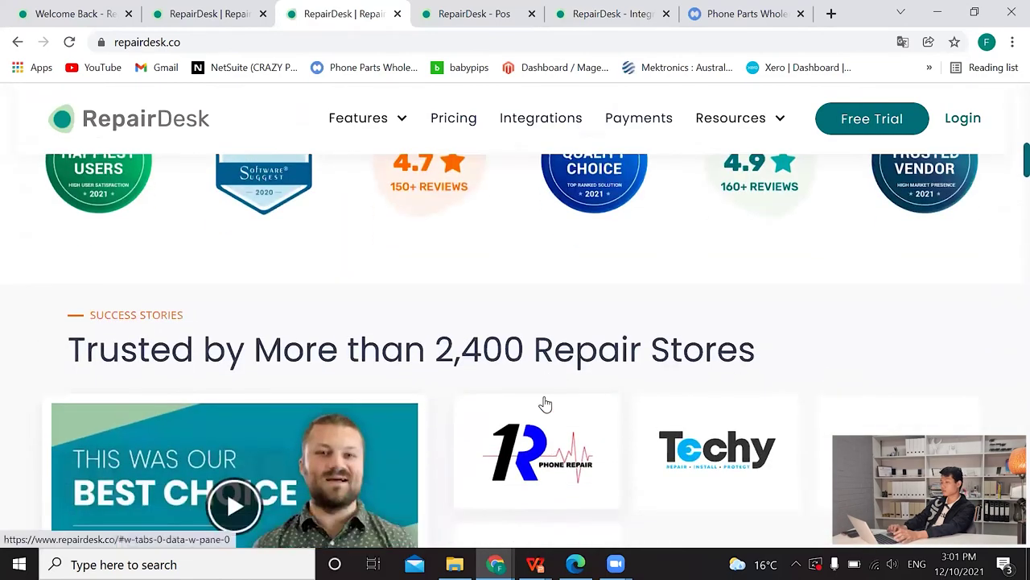
pyautogui.scroll(-1, 544, 403)
# Play the First Response Phone Repair testimonial video and bring up its Share option.
pyautogui.click(236, 396)
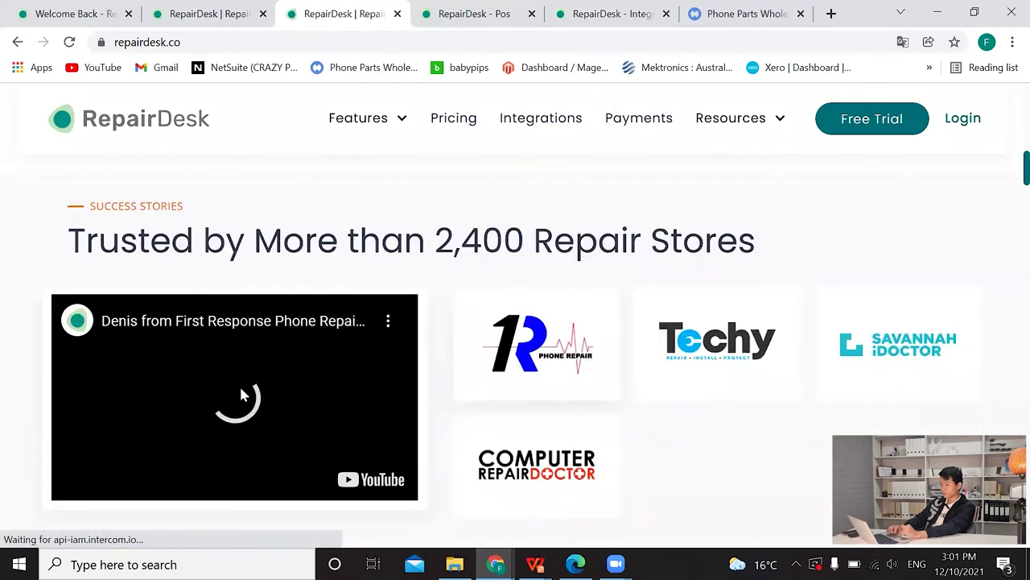
pyautogui.click(227, 382)
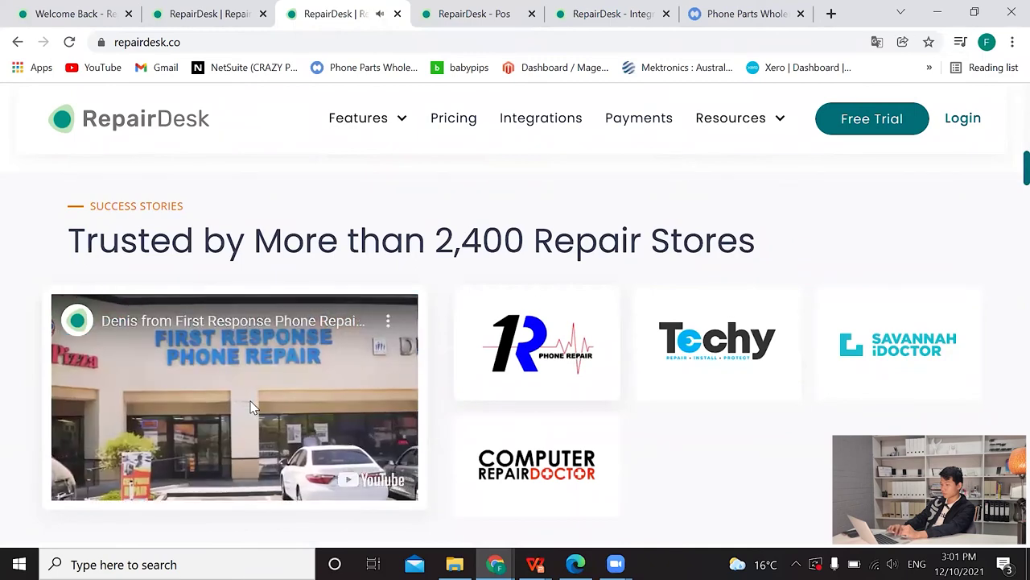
pyautogui.click(388, 321)
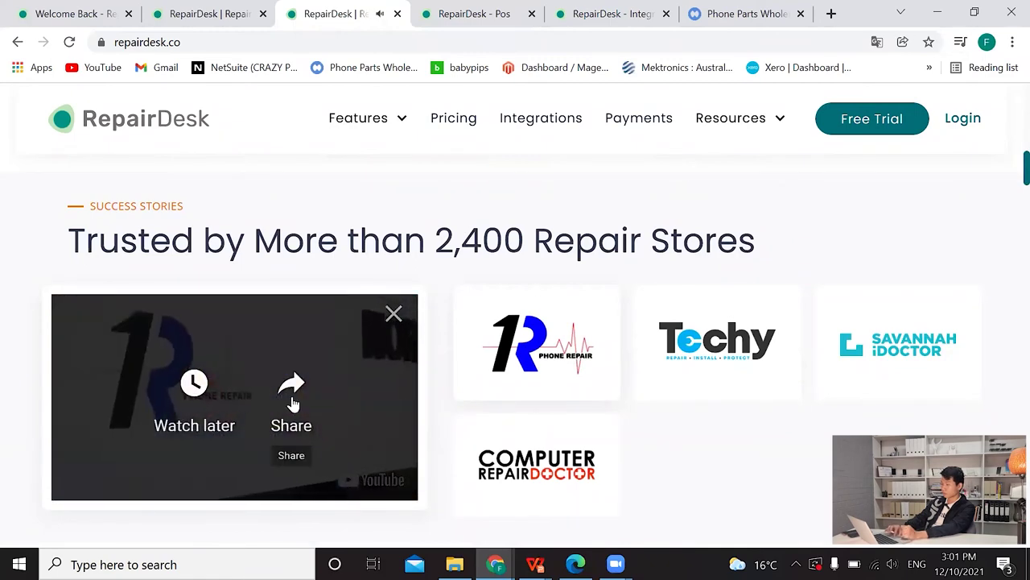
pyautogui.click(292, 395)
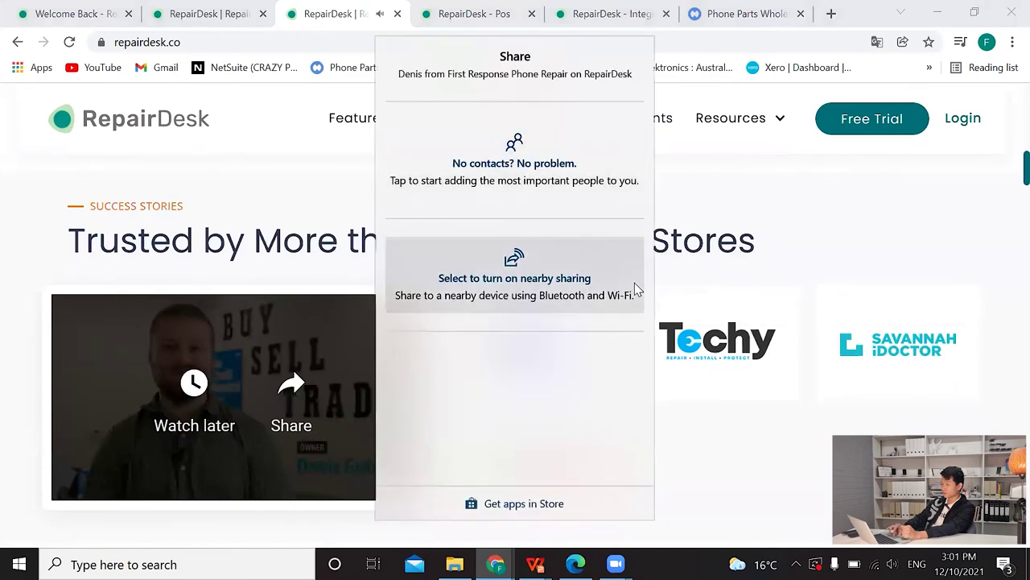
# Go to YouTube in a new browser tab.
pyautogui.click(831, 15)
pyautogui.write('you')
pyautogui.press('Return')
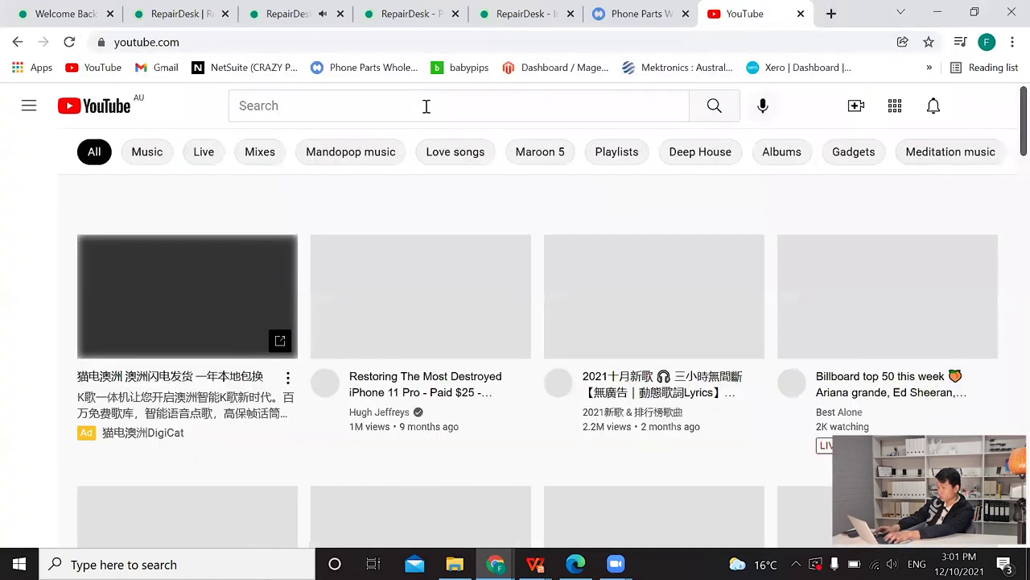
# Search YouTube for 'repair desk' and scroll the results.
pyautogui.click(427, 105)
pyautogui.write('p')
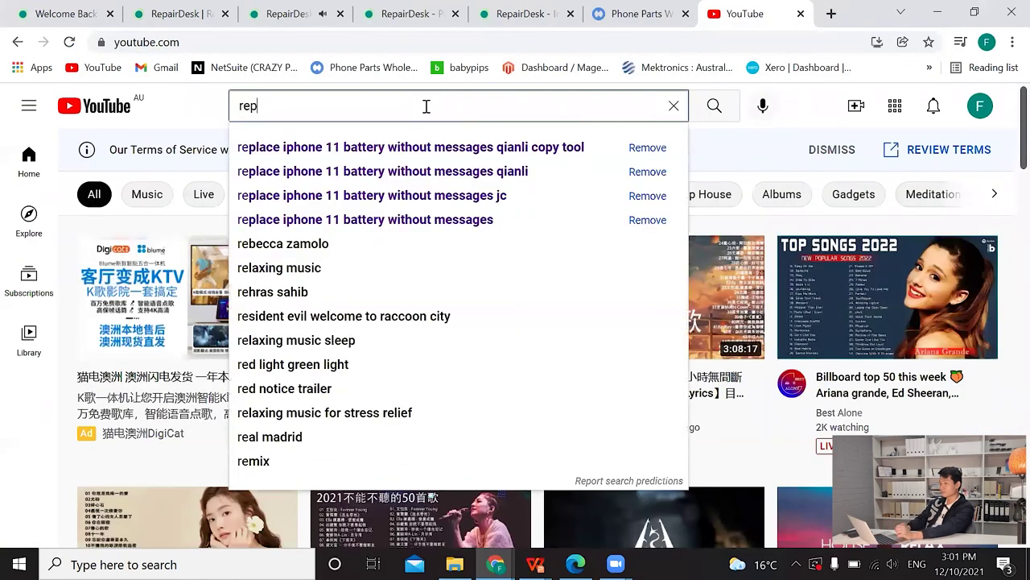
pyautogui.write('air desk')
pyautogui.press('Return')
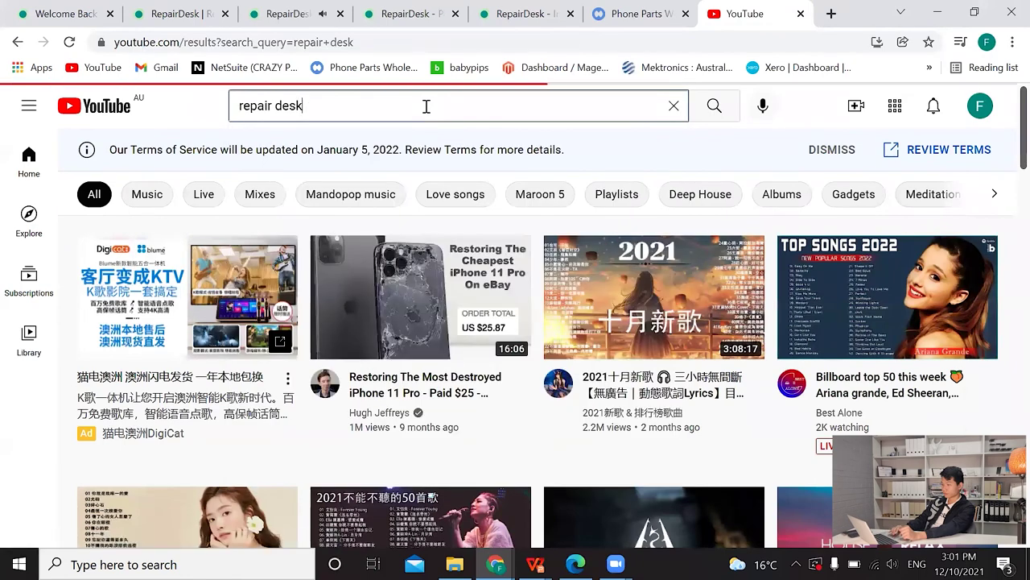
pyautogui.scroll(-4, 296, 262)
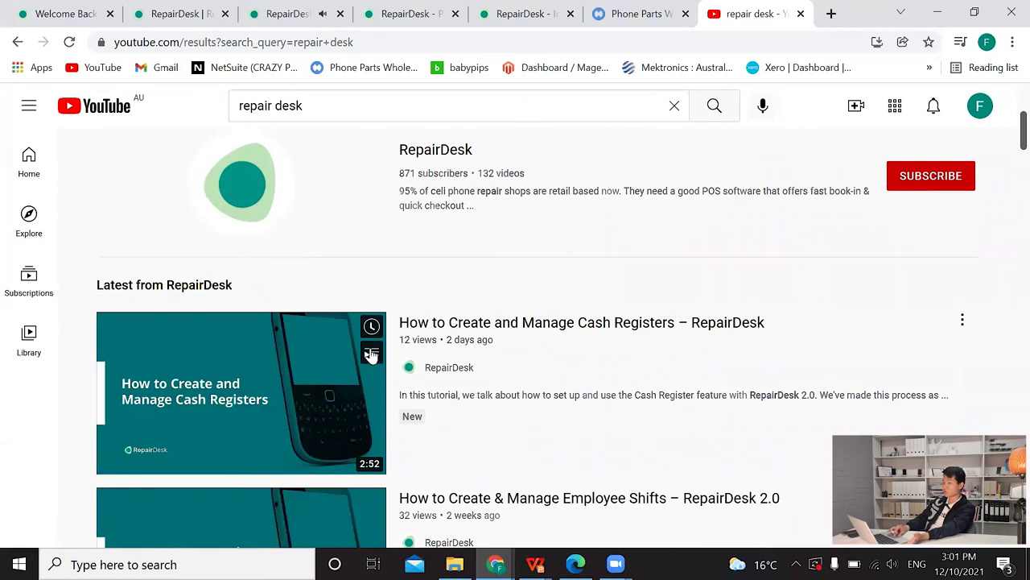
# Open the RepairDesk channel's Videos tab and scroll back to the 7-month-old PayFacto tutorials.
pyautogui.click(456, 150)
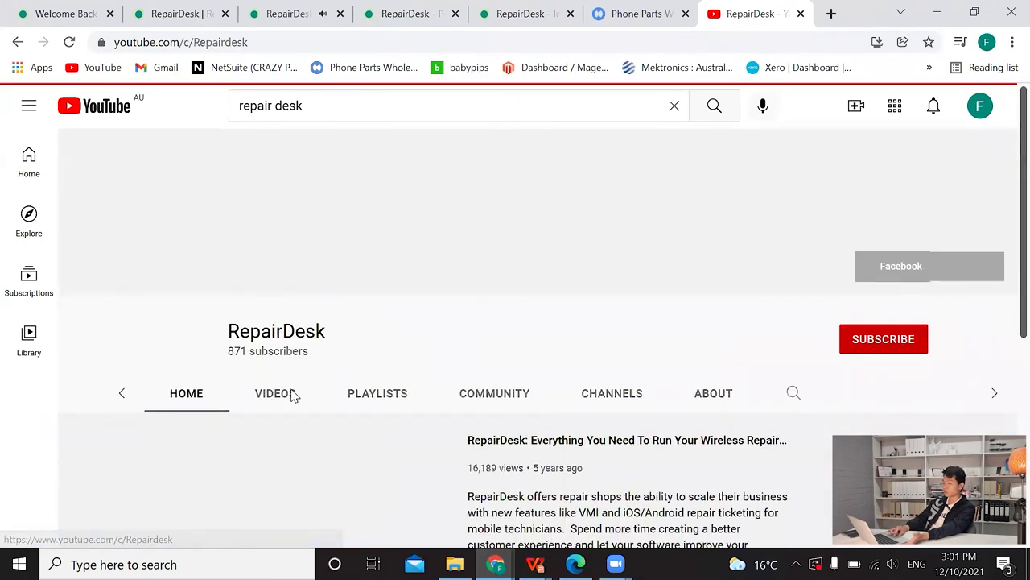
pyautogui.click(255, 269)
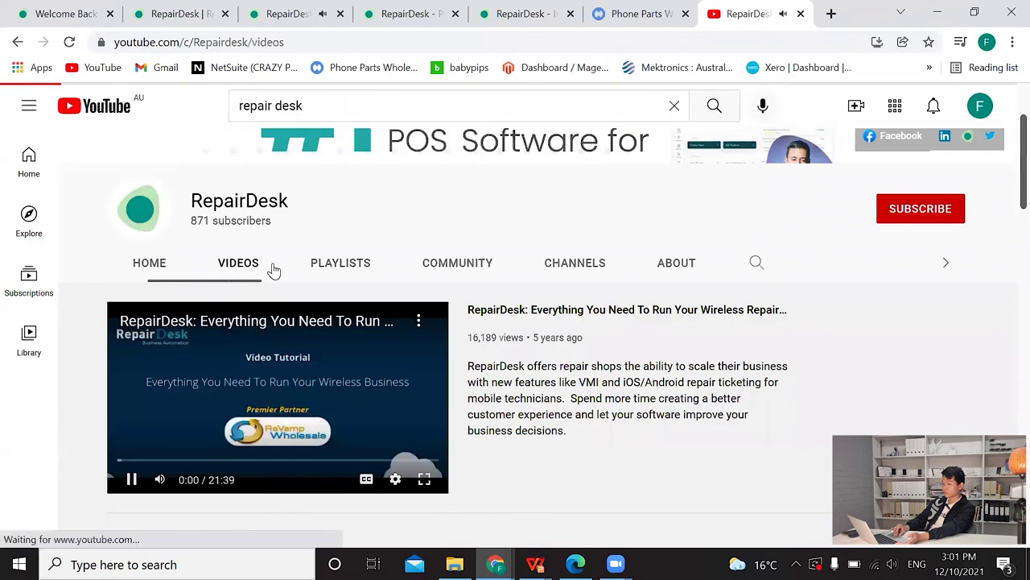
pyautogui.scroll(-2, 484, 394)
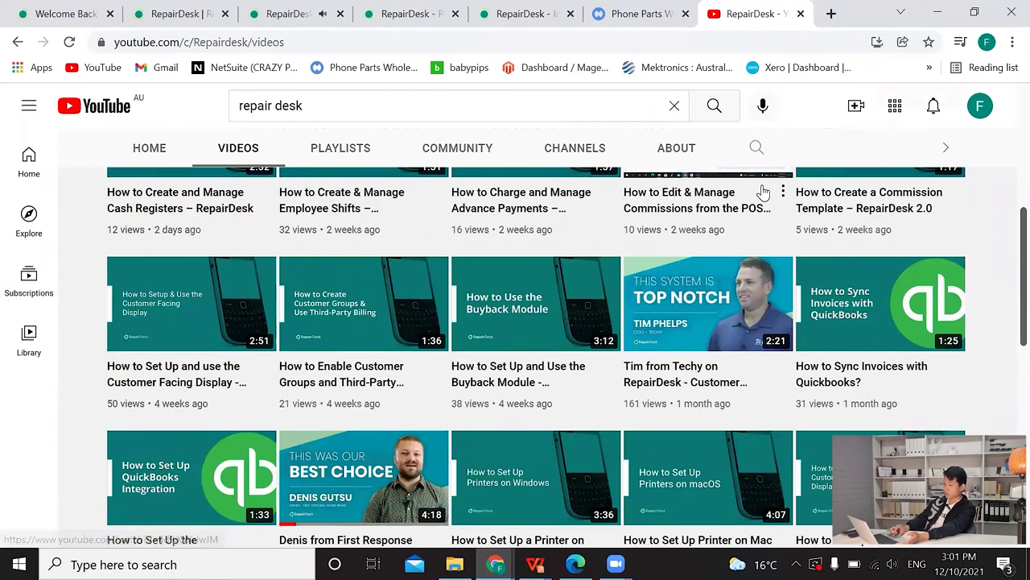
pyautogui.scroll(-4, 646, 368)
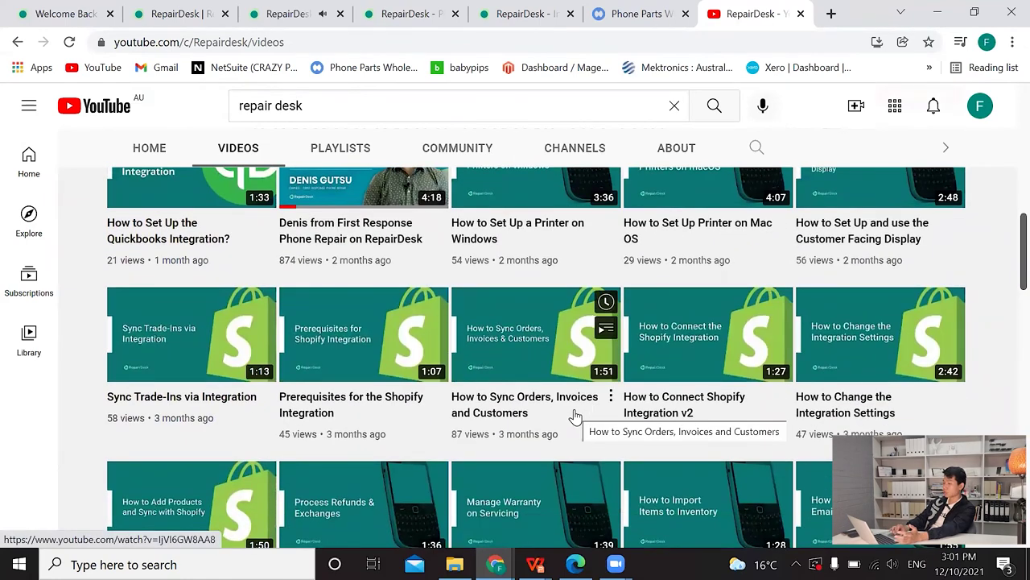
pyautogui.scroll(-1, 574, 416)
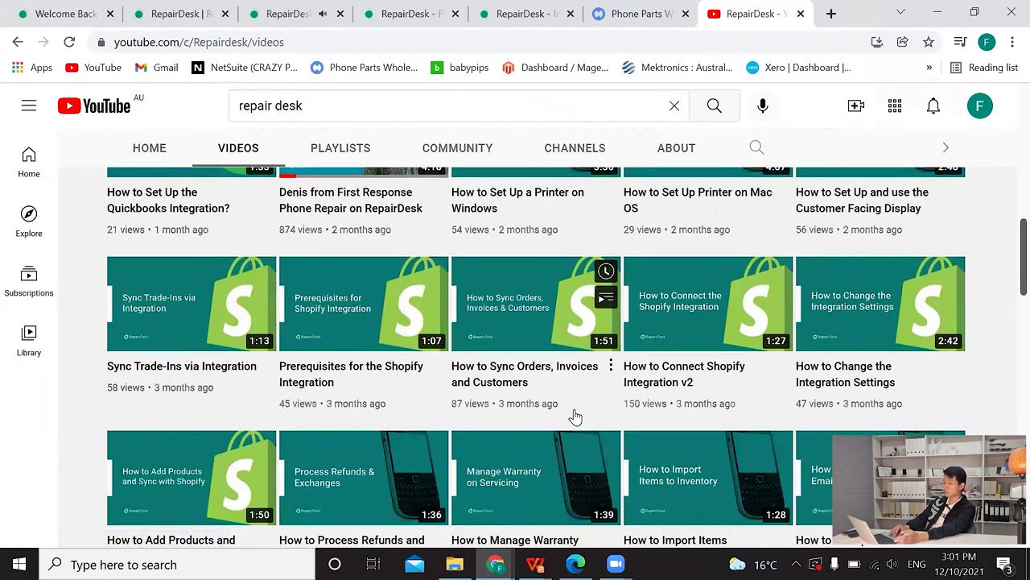
pyautogui.scroll(-1, 574, 416)
pyautogui.scroll(-2, 574, 416)
pyautogui.scroll(-3, 574, 416)
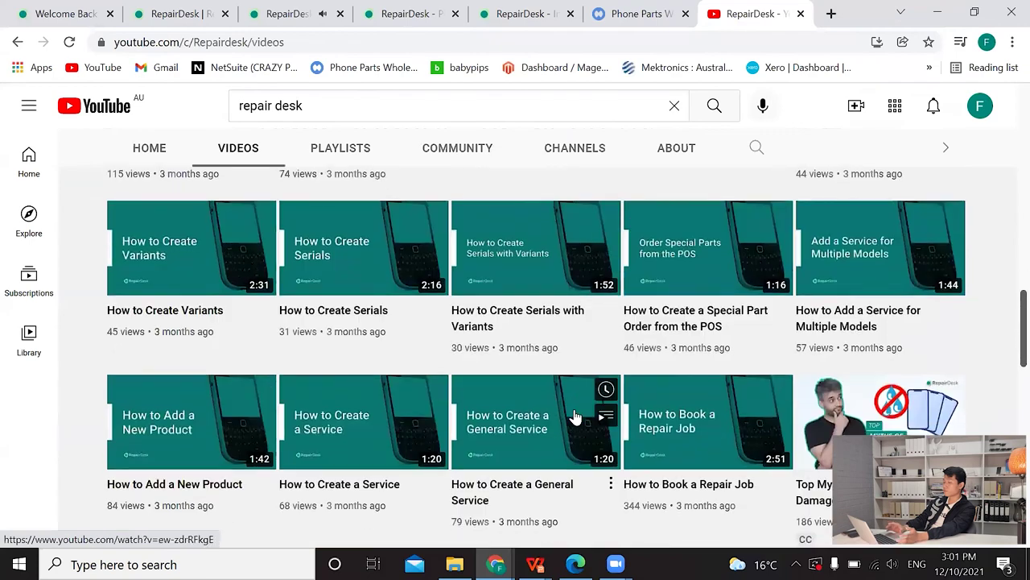
pyautogui.scroll(-3, 574, 416)
pyautogui.scroll(-2, 575, 416)
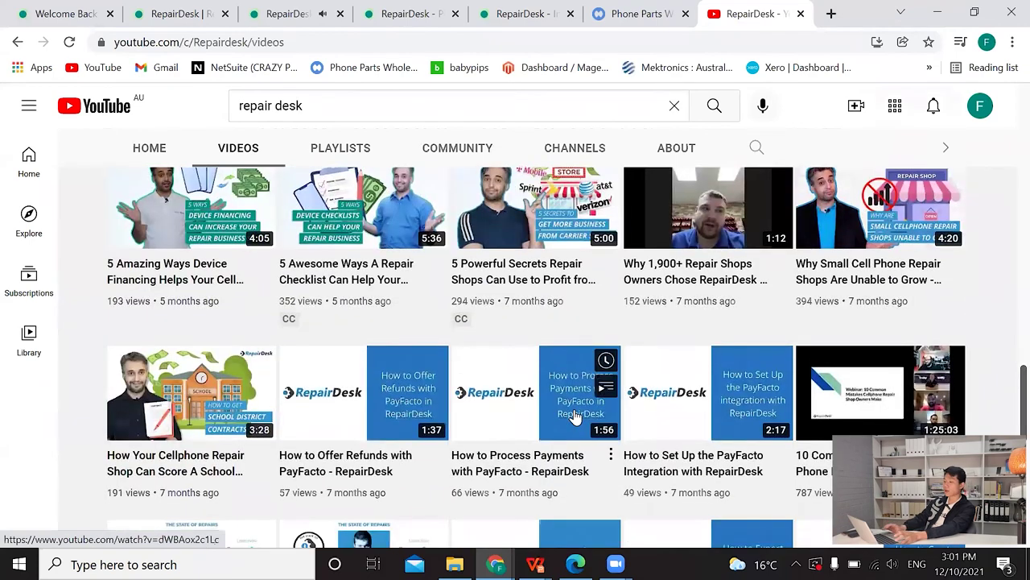